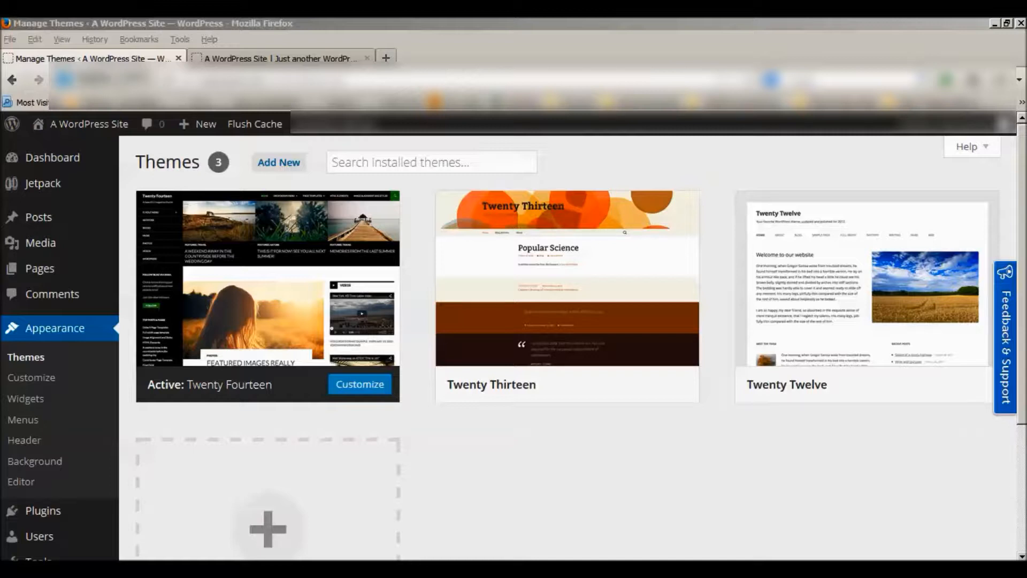
# - Open the form for uploading a new theme in .zip format and start choosing the file
pyautogui.click(278, 162)
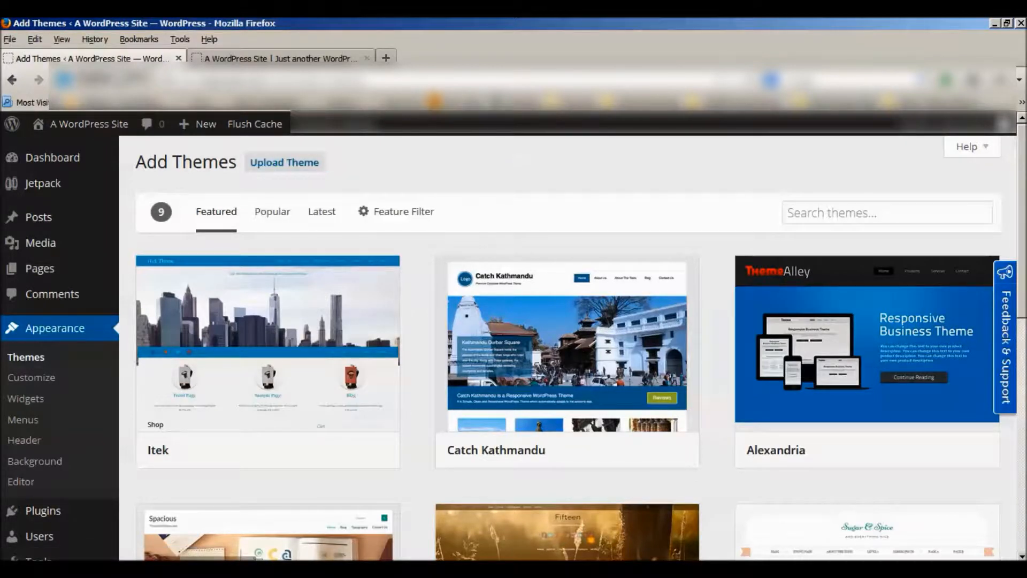
pyautogui.click(284, 162)
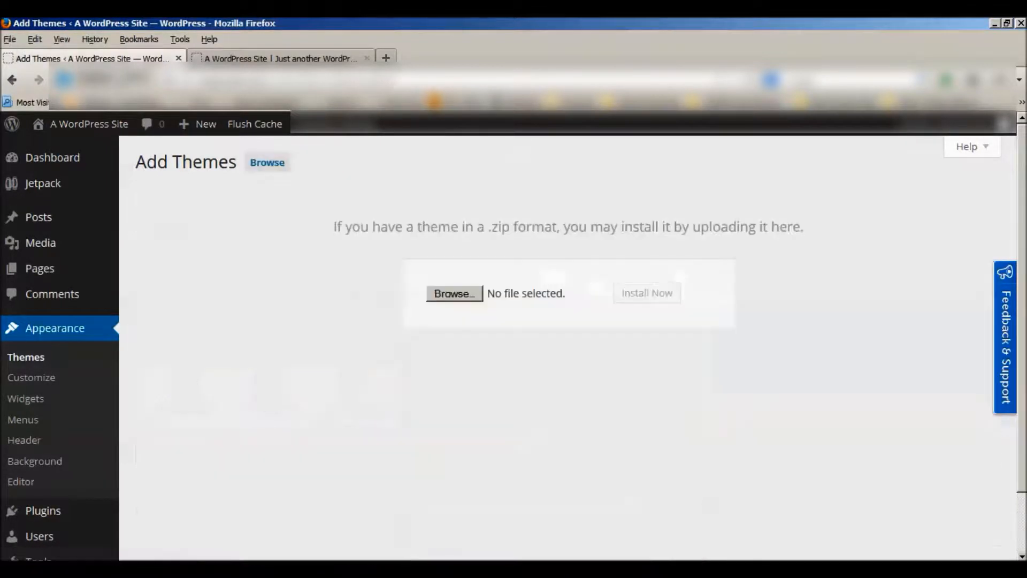
pyautogui.click(454, 293)
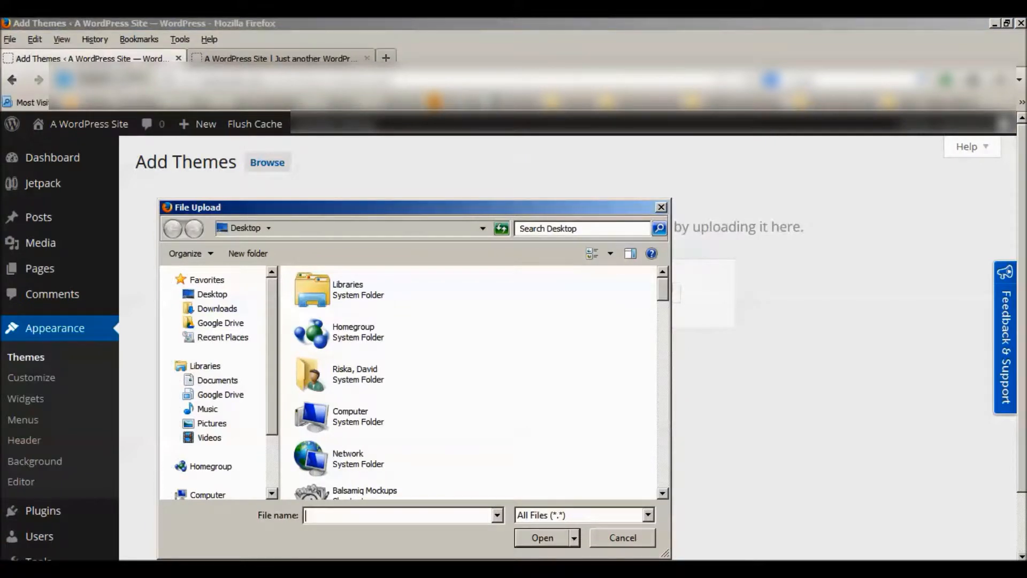
# - Browse from Google Drive to the "theme" folder inside the unzipped template_47941 package
pyautogui.moveTo(103, 569)
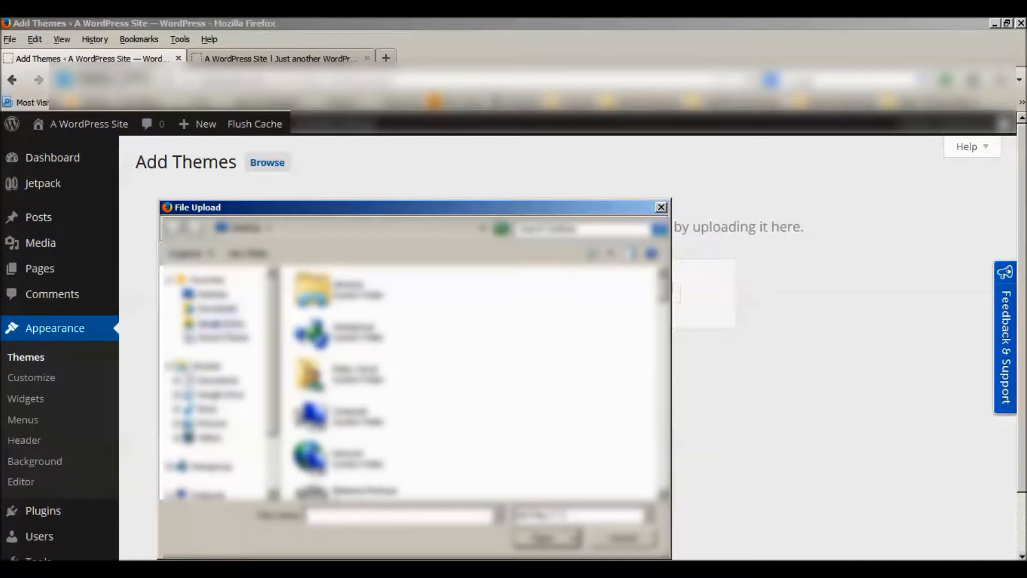
pyautogui.click(221, 323)
pyautogui.doubleClick(318, 346)
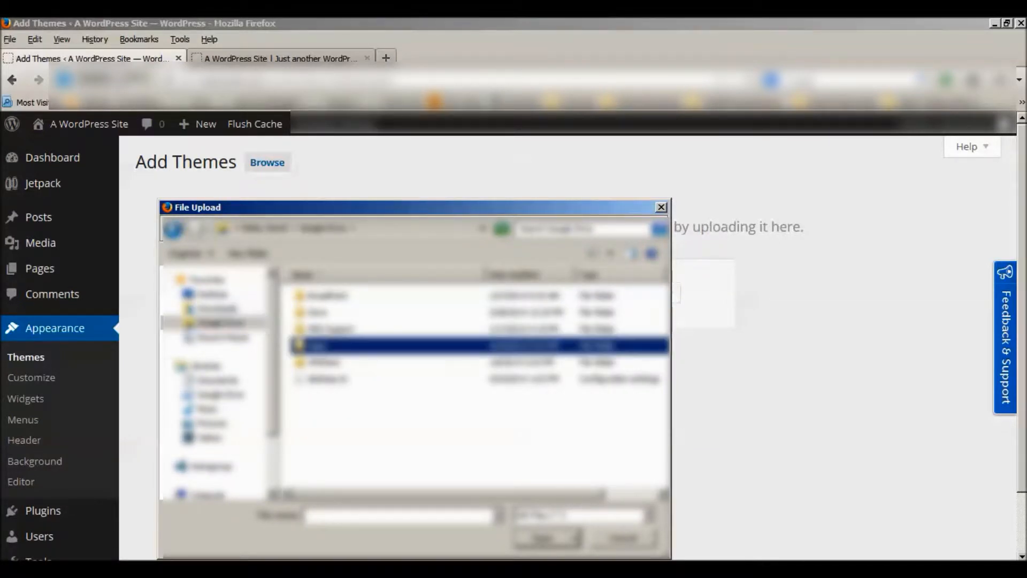
pyautogui.click(662, 417)
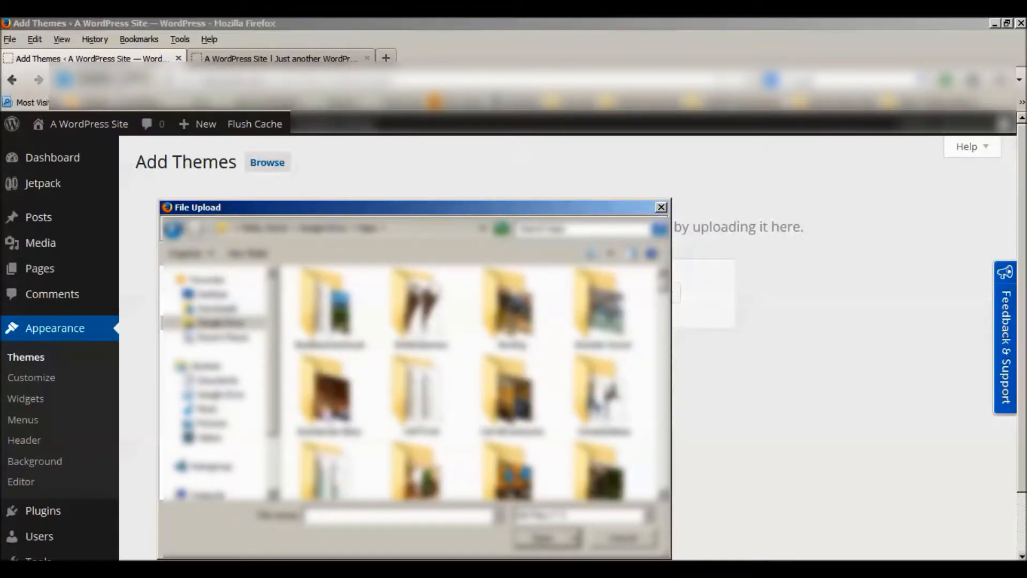
pyautogui.click(662, 417)
pyautogui.click(662, 417)
pyautogui.click(663, 417)
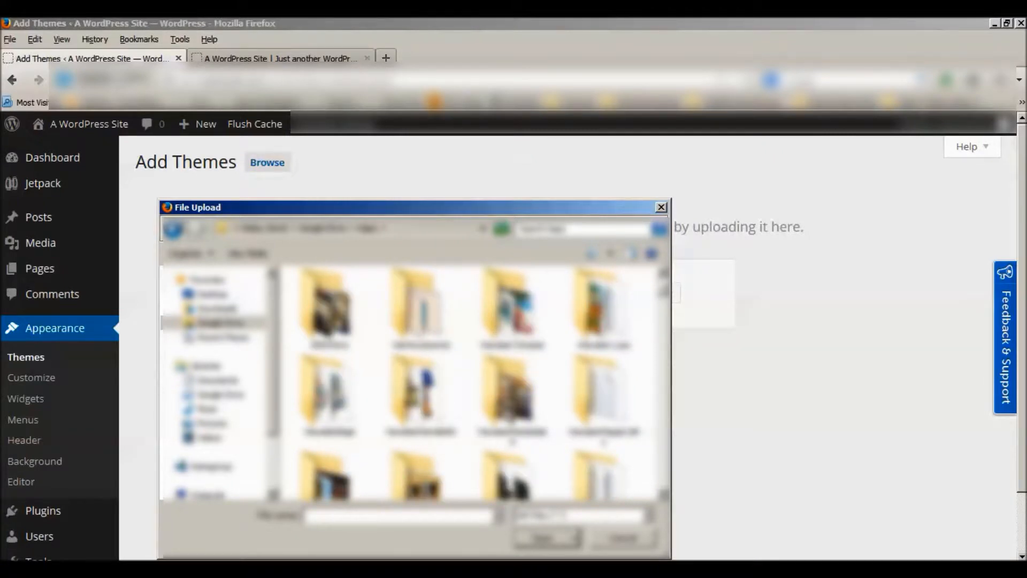
pyautogui.click(662, 418)
pyautogui.click(662, 417)
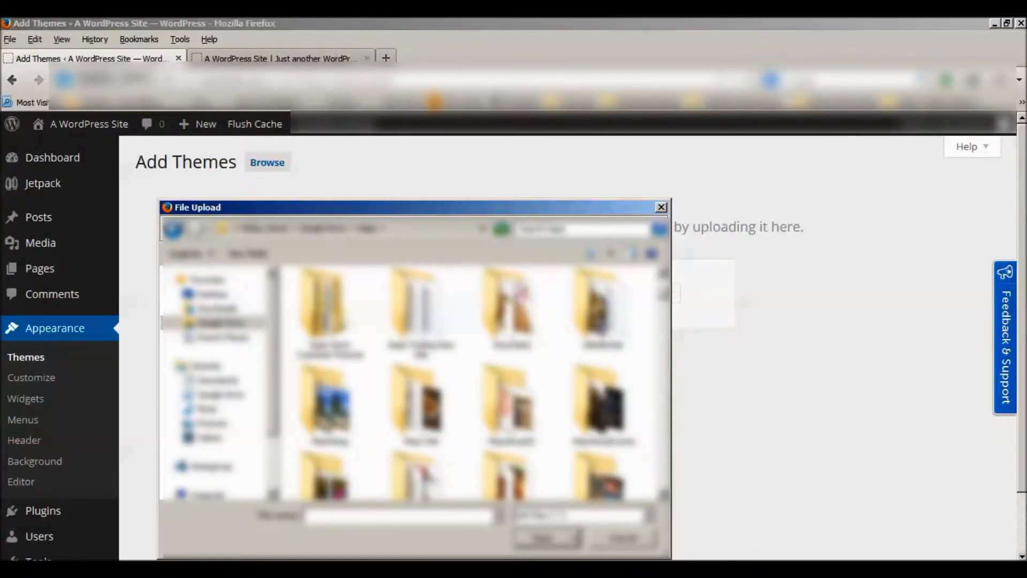
pyautogui.doubleClick(512, 405)
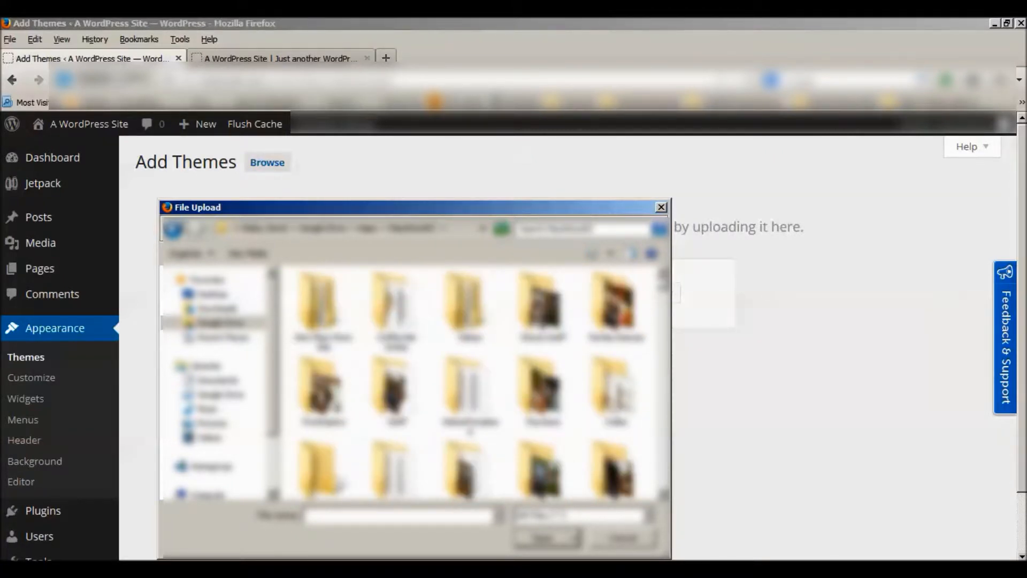
pyautogui.doubleClick(322, 304)
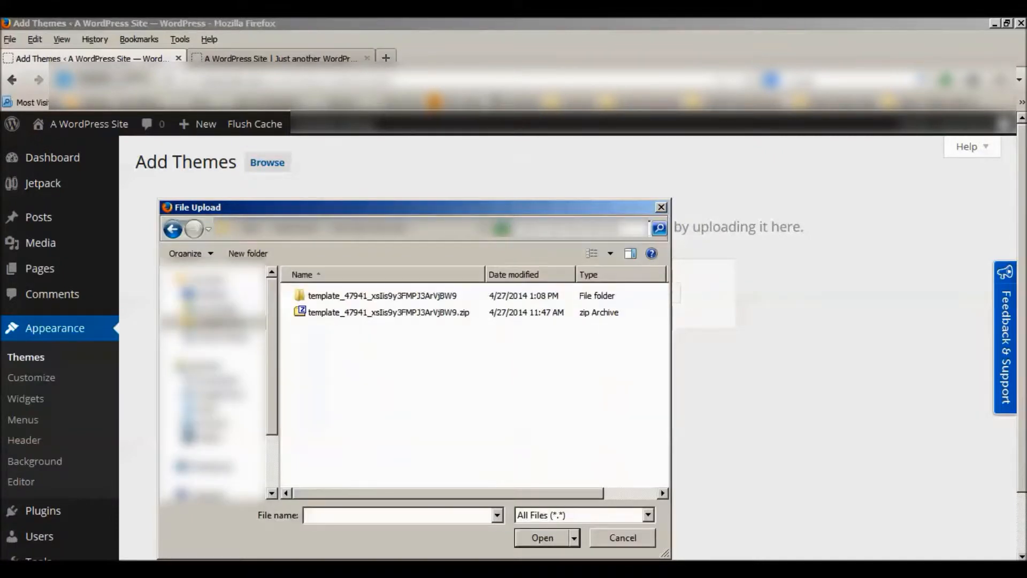
pyautogui.click(343, 295)
pyautogui.press('Return')
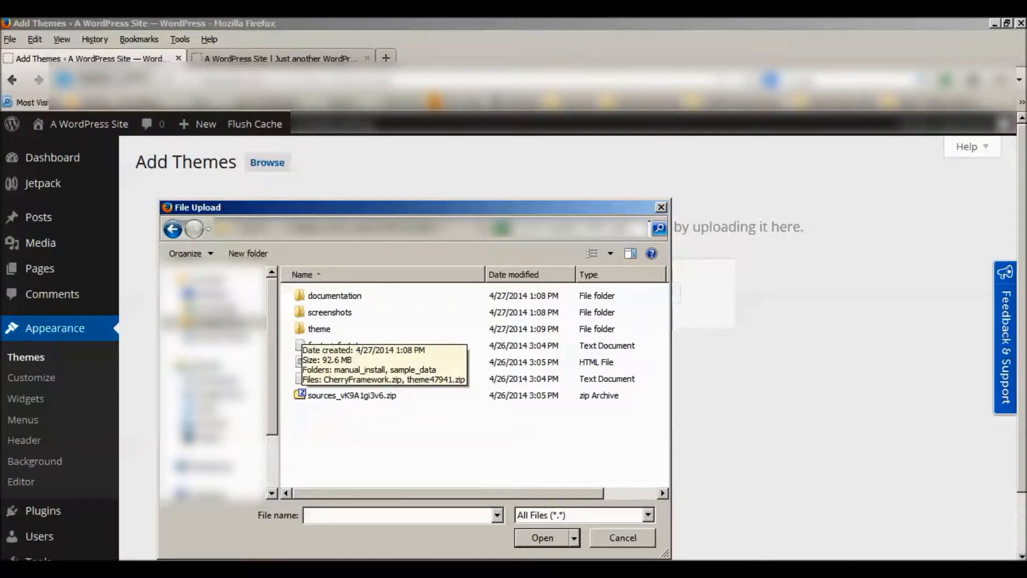
pyautogui.doubleClick(319, 329)
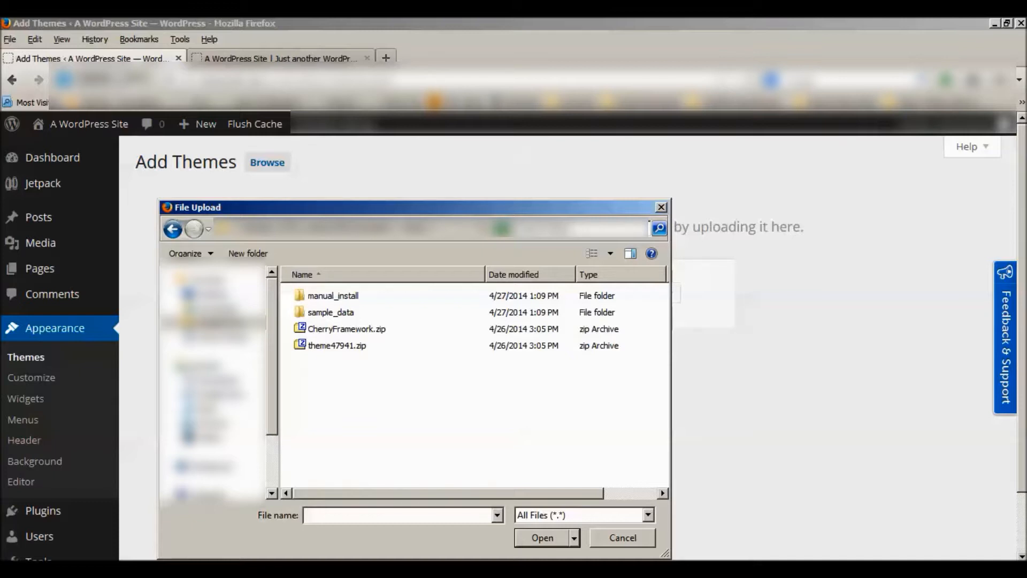
# - Select CherryFramework.zip as the upload file and install it as a theme
pyautogui.click(347, 329)
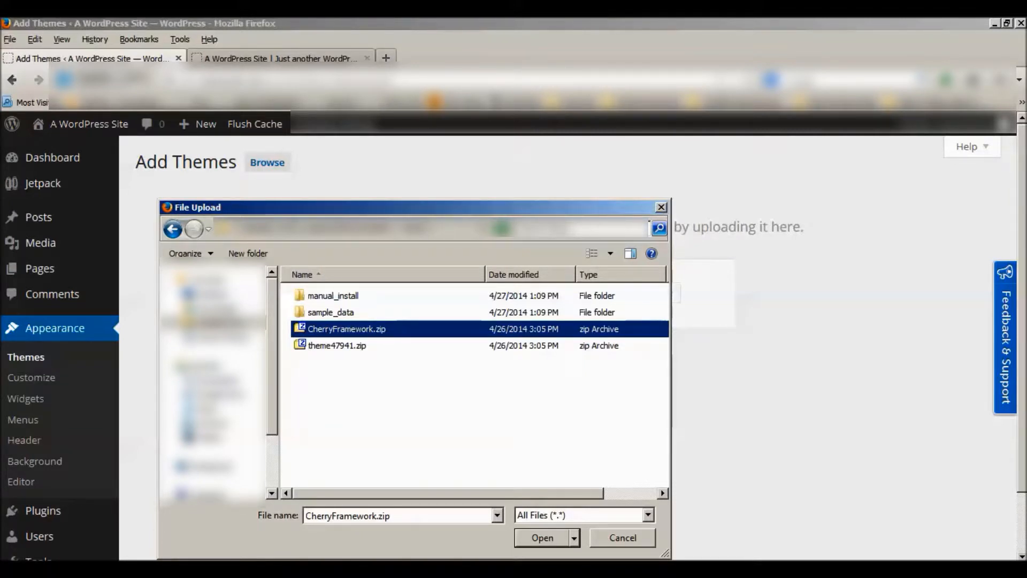
pyautogui.click(542, 538)
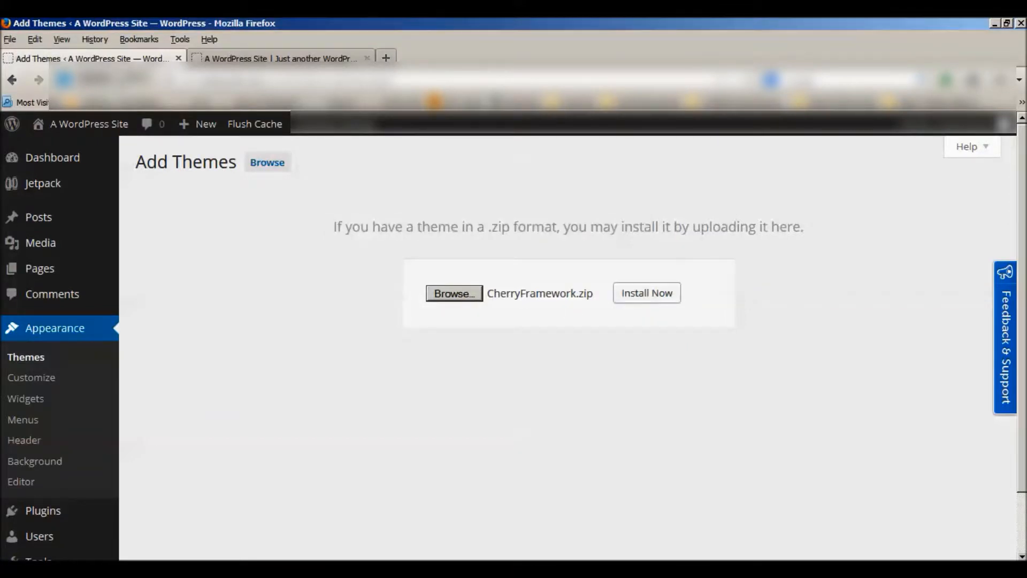
pyautogui.click(647, 293)
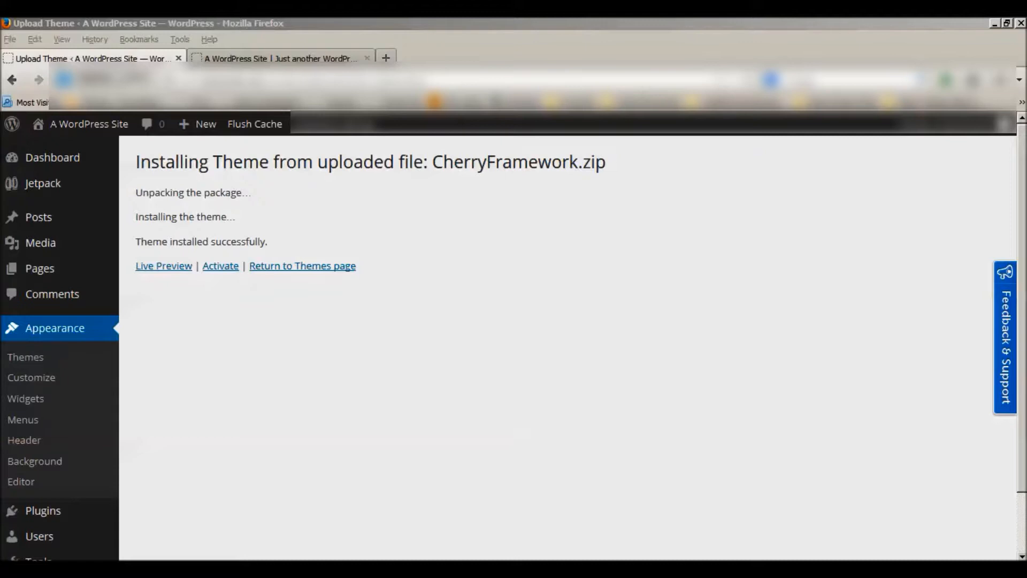
# - Return to the installed themes list and check the cherry theme there
pyautogui.click(25, 357)
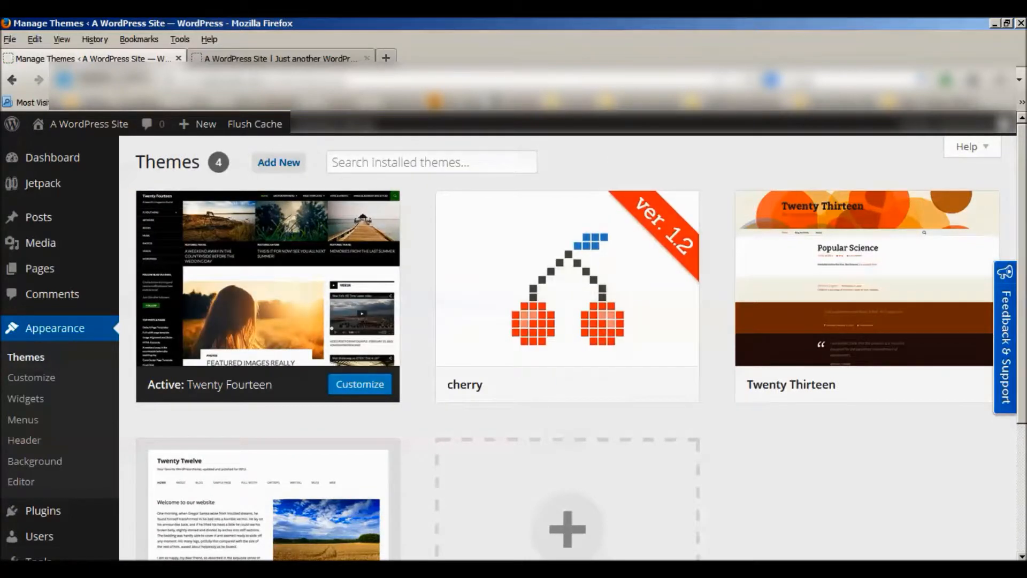
pyautogui.moveTo(584, 384)
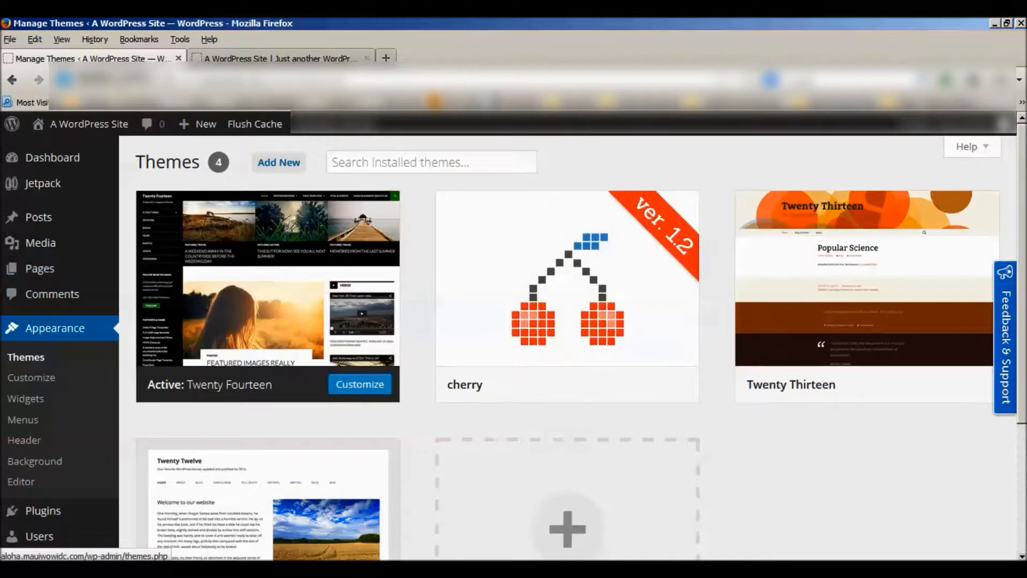
pyautogui.click(55, 328)
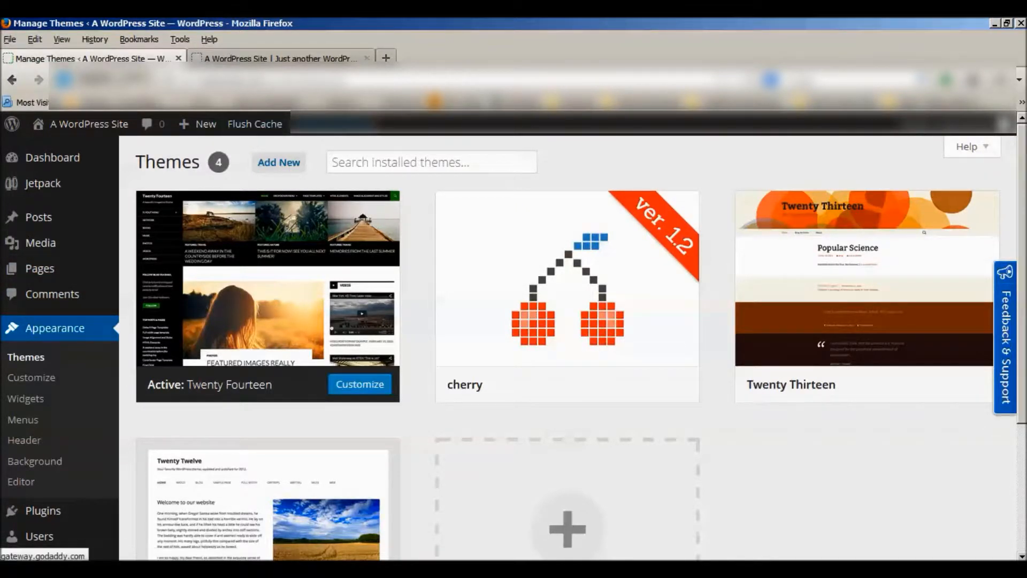
# - Upload theme47941.zip as another new theme and install it
pyautogui.click(278, 162)
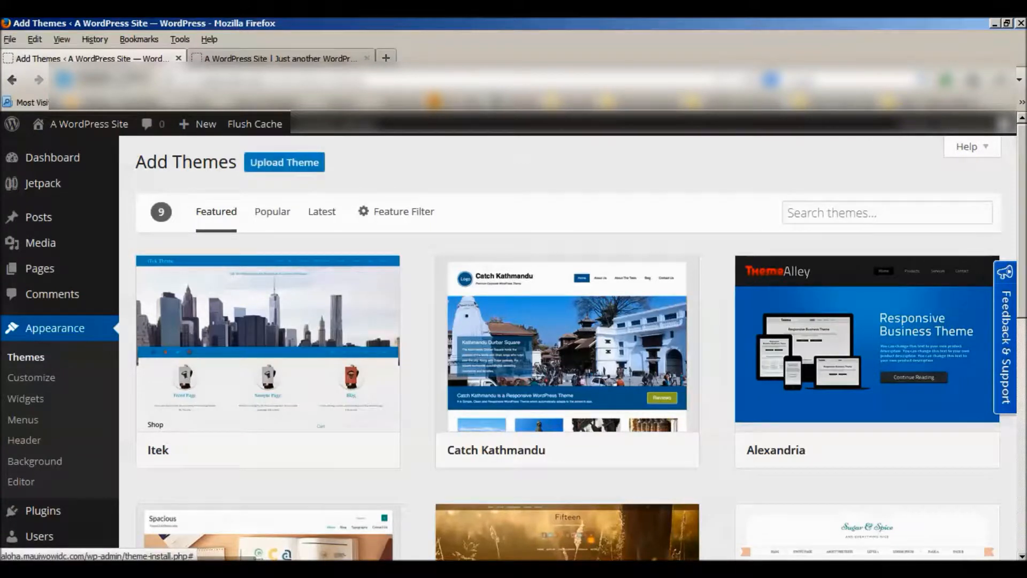
pyautogui.click(284, 162)
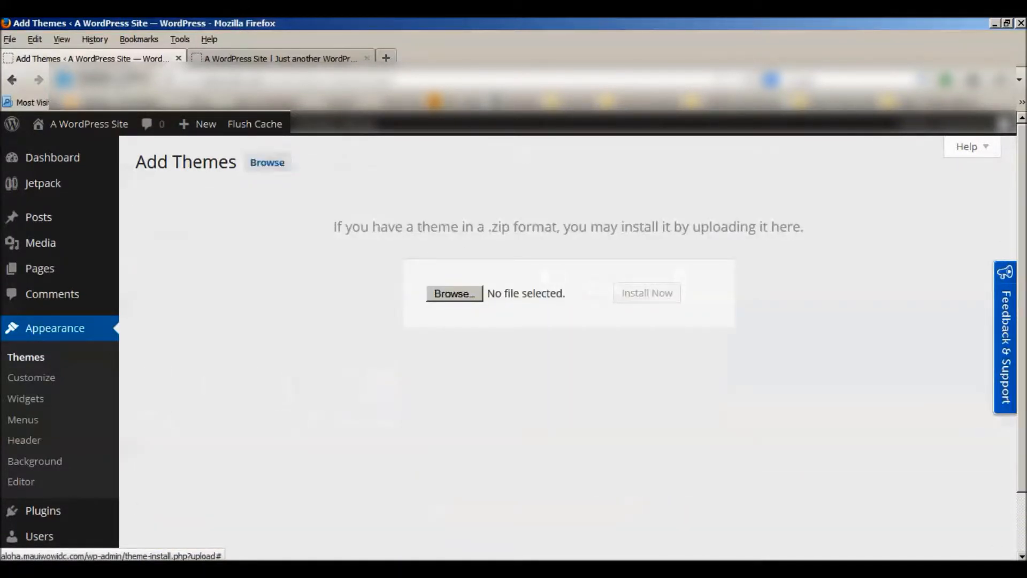
pyautogui.click(455, 293)
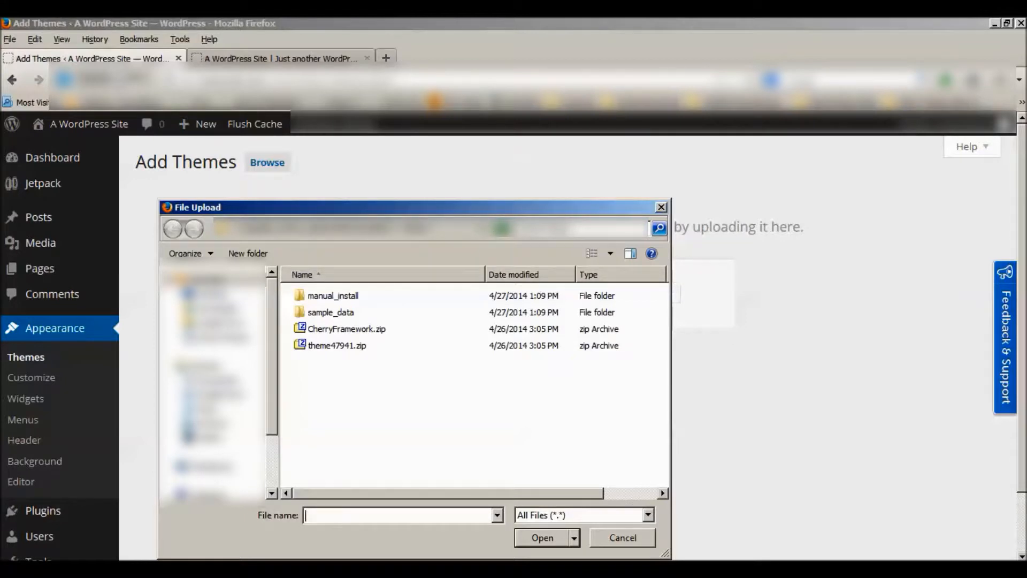
pyautogui.click(337, 346)
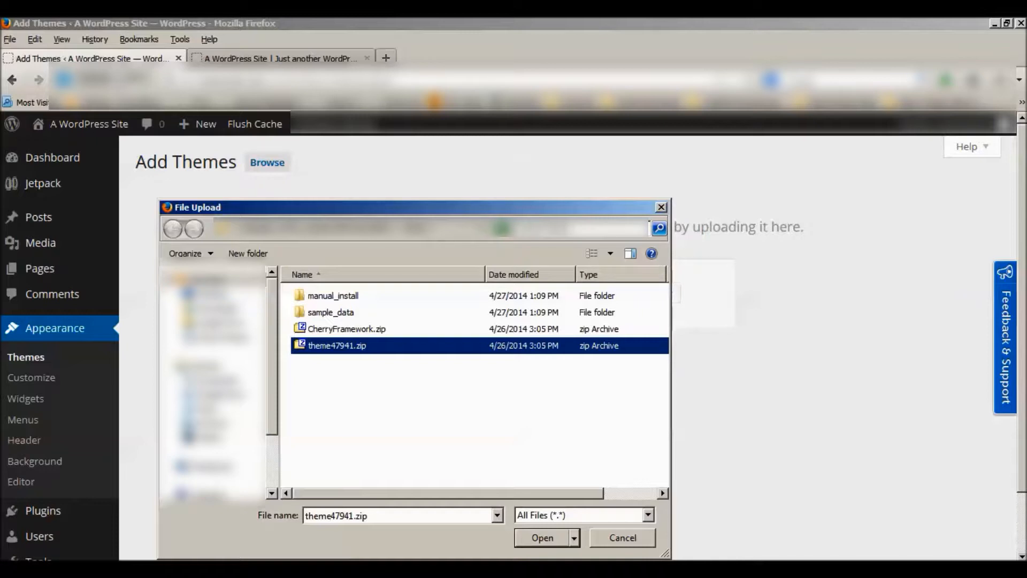
pyautogui.press('Return')
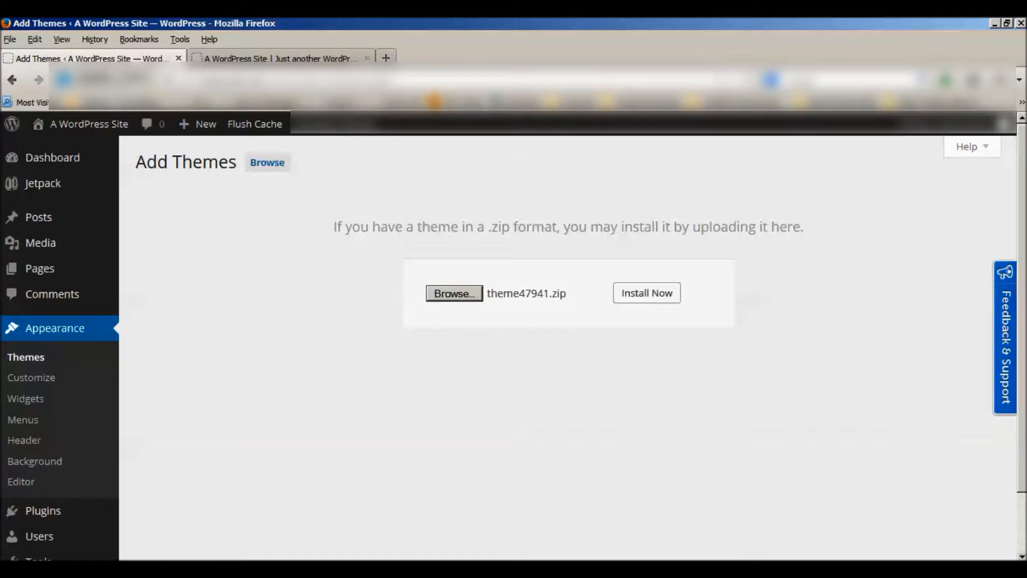
pyautogui.click(647, 293)
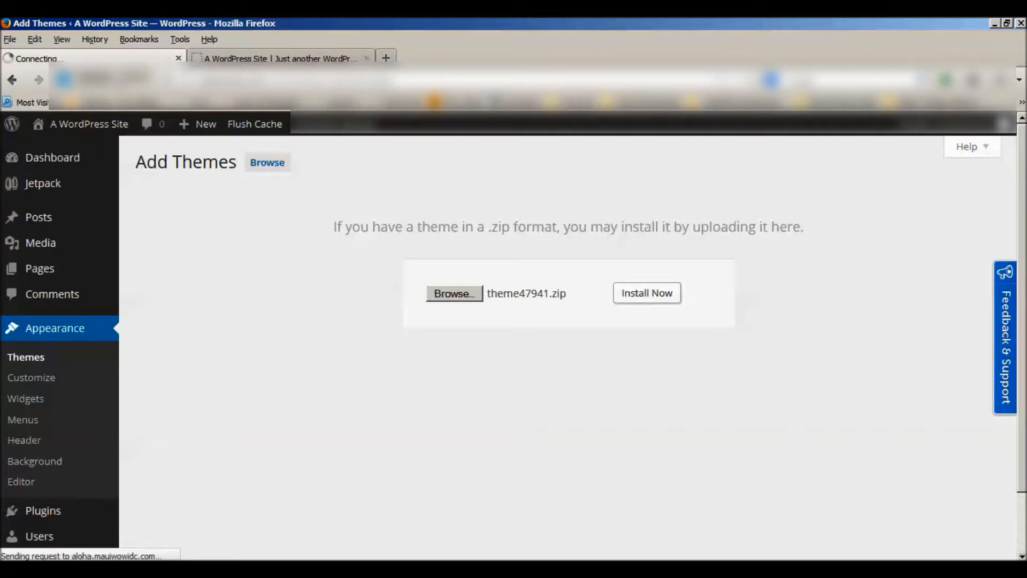
pyautogui.click(868, 569)
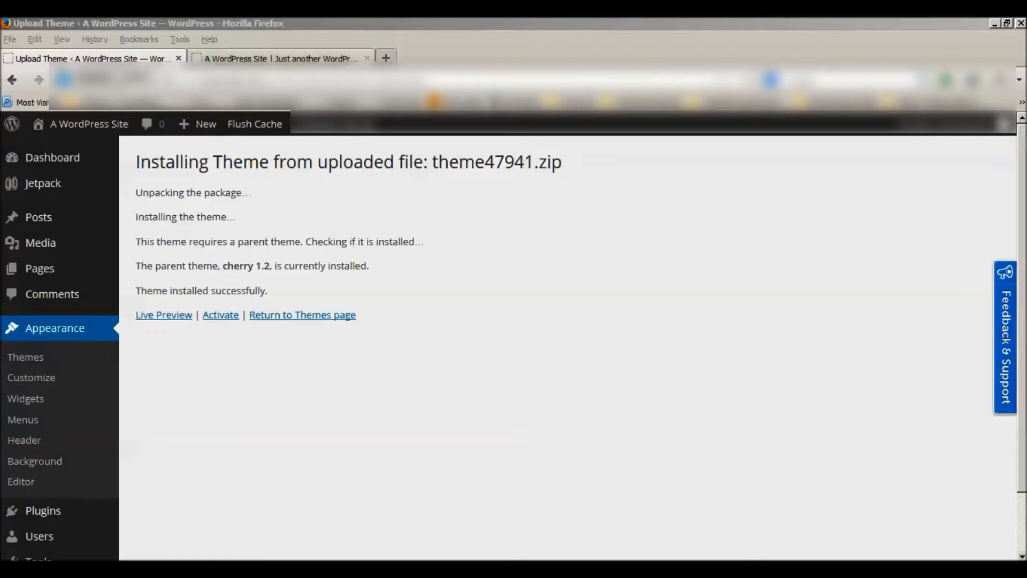
# - Switch to the public site and reload its front page to view the current design
pyautogui.click(281, 58)
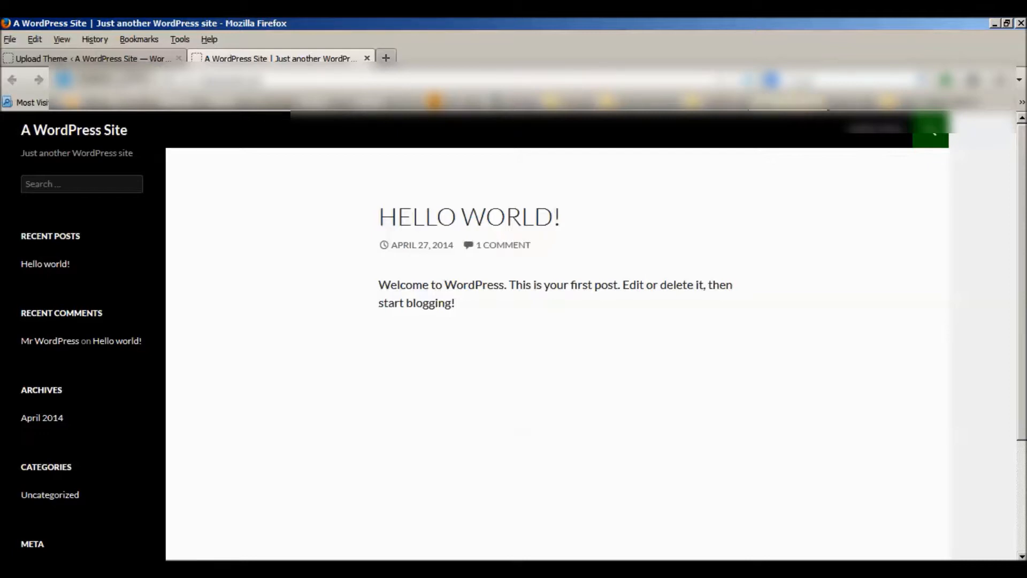
pyautogui.click(747, 80)
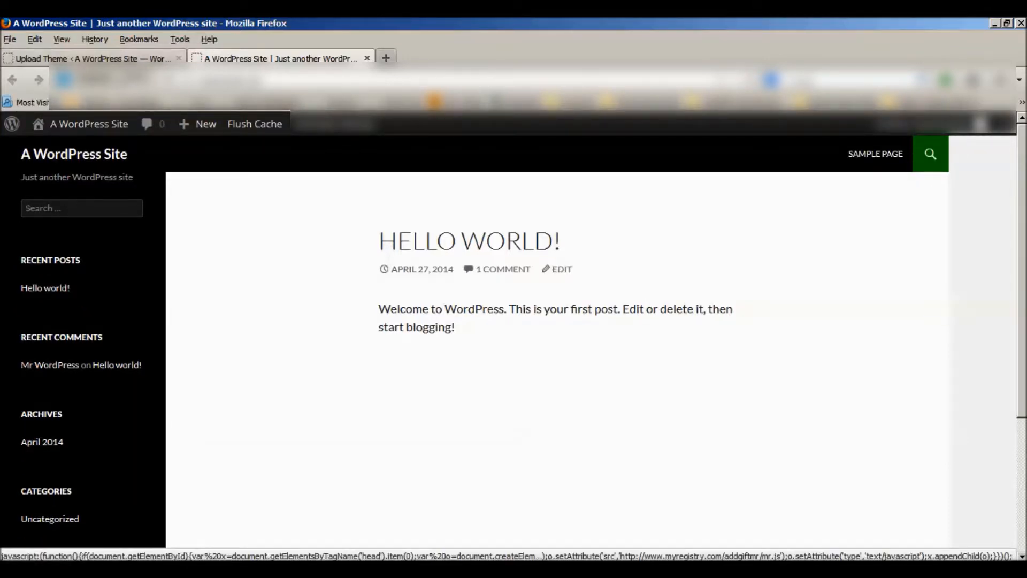
# - Return to the site's admin area and activate theme47941 from the installed themes
pyautogui.click(93, 58)
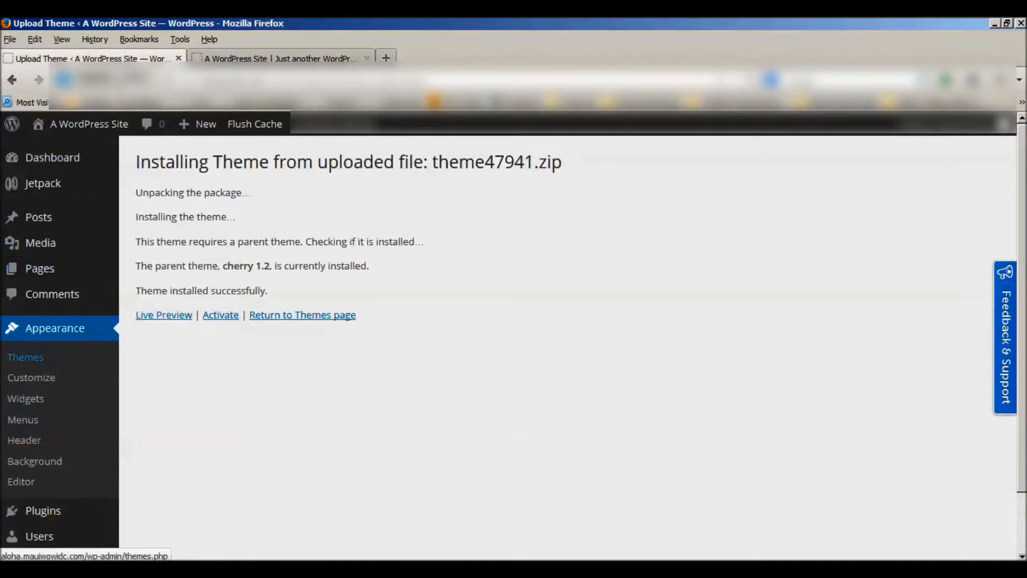
pyautogui.click(25, 357)
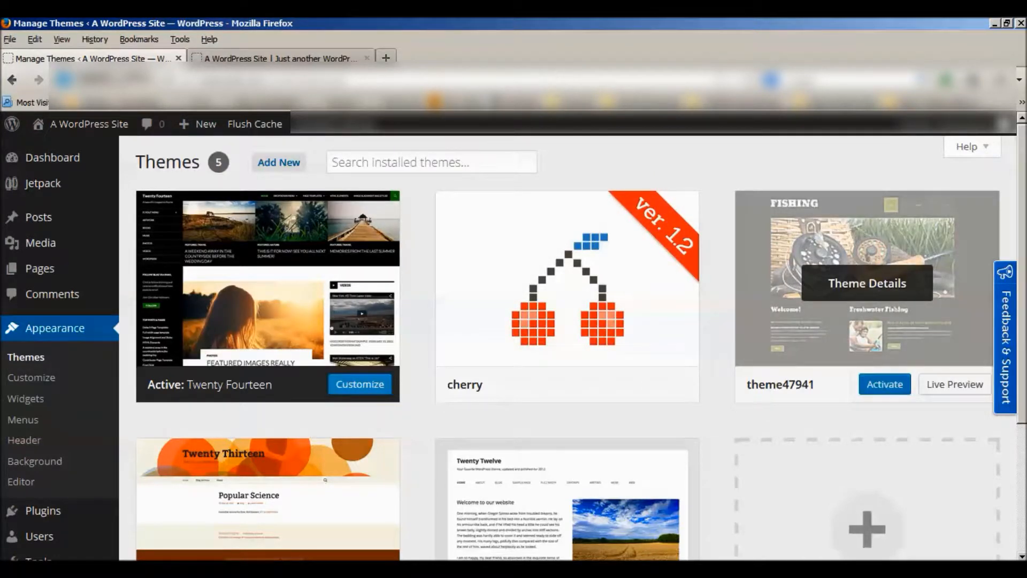
pyautogui.click(885, 384)
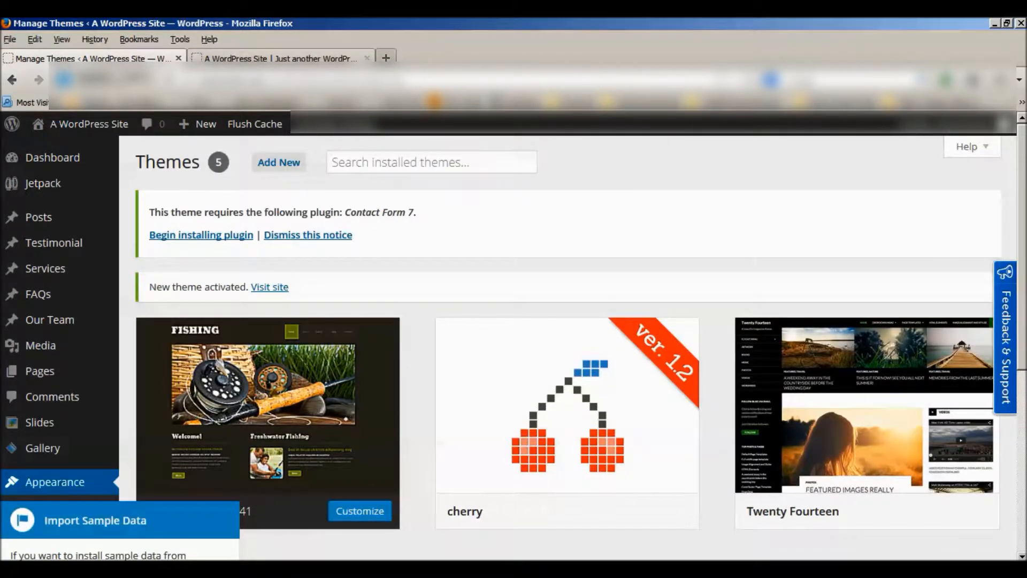
# - Reload the public site's front page and look through it with the newly activated theme
pyautogui.click(278, 58)
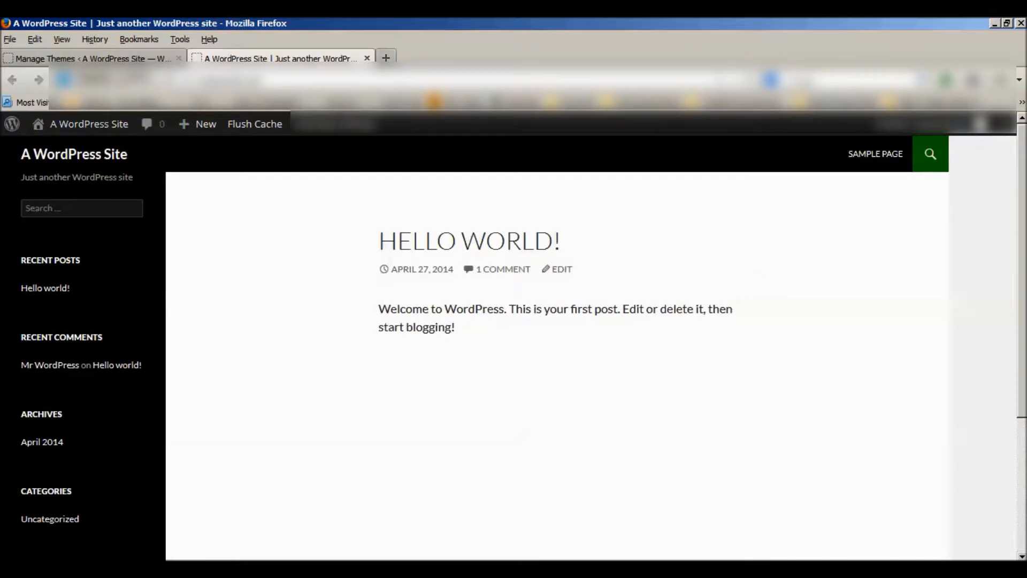
pyautogui.press('F5')
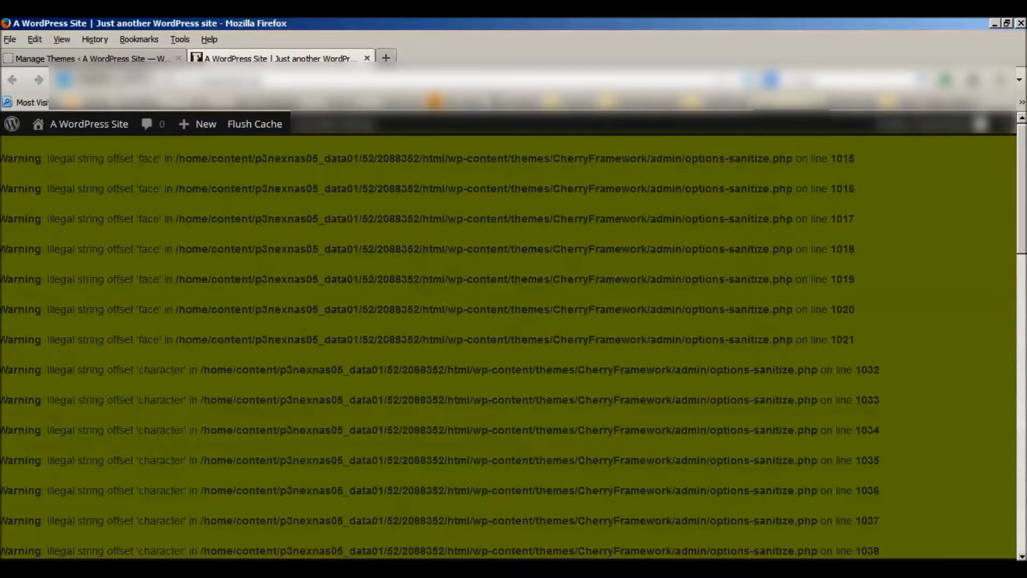
pyautogui.click(750, 80)
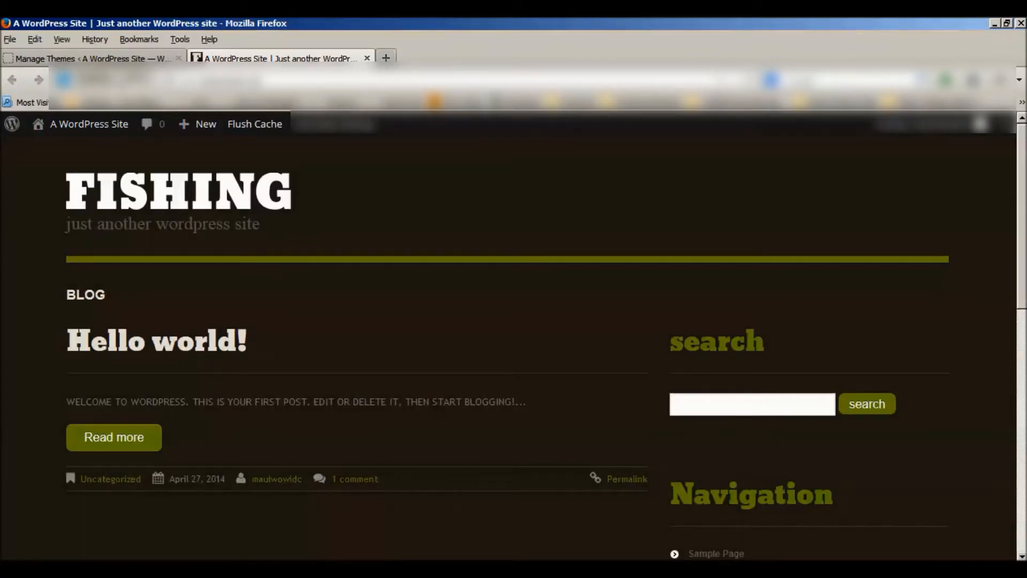
pyautogui.scroll(-8, 514, 342)
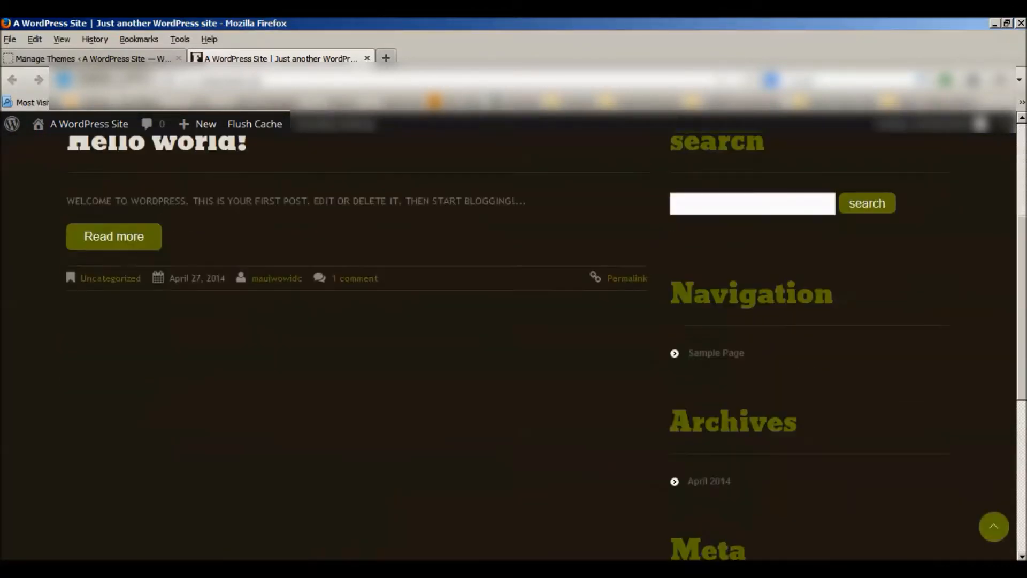
pyautogui.scroll(4, 514, 342)
pyautogui.scroll(4, 514, 343)
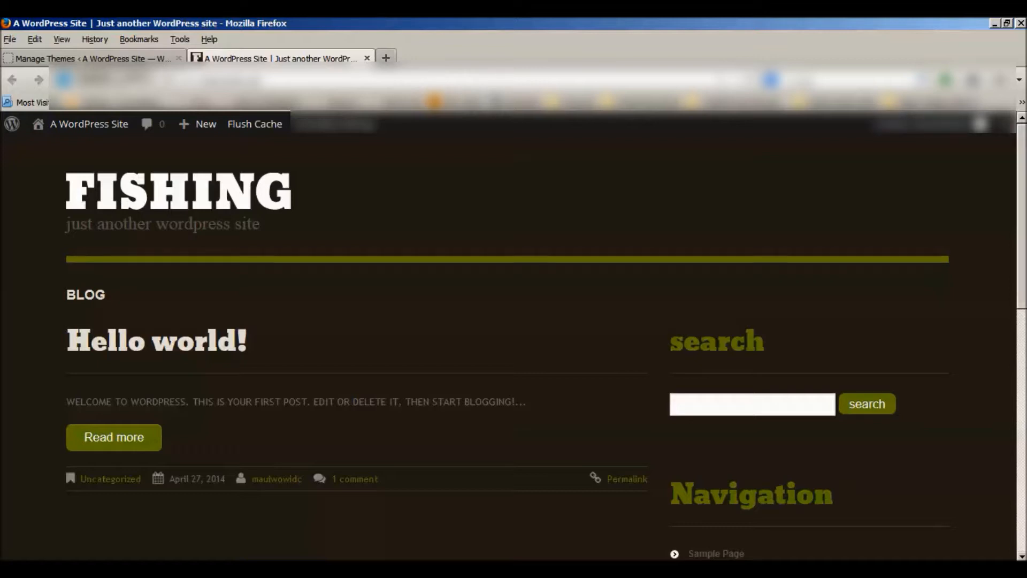
# - Return to the site's admin area, dismiss the Import Sample Data notice and open the Cherry Options import page
pyautogui.click(89, 58)
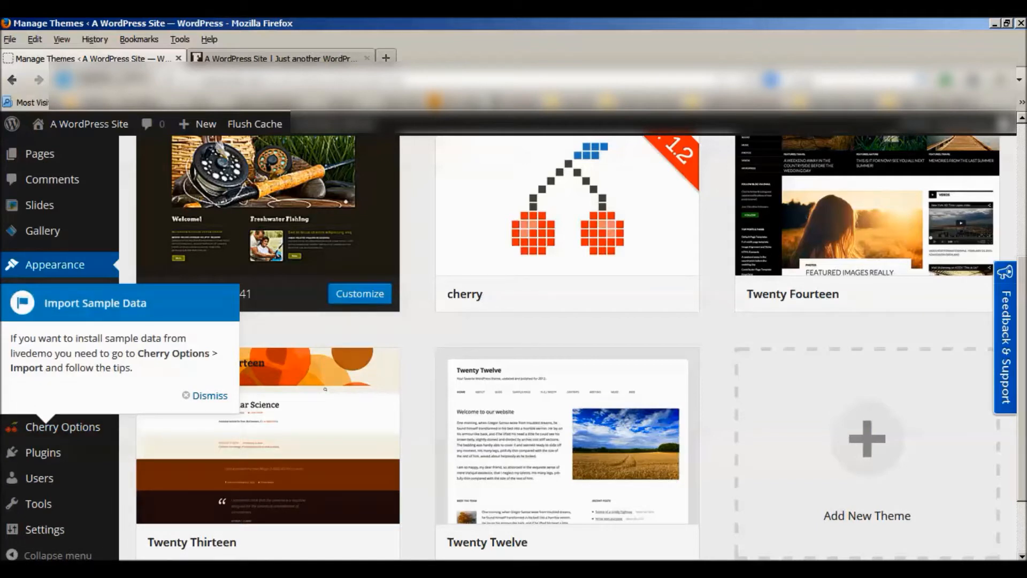
pyautogui.click(209, 396)
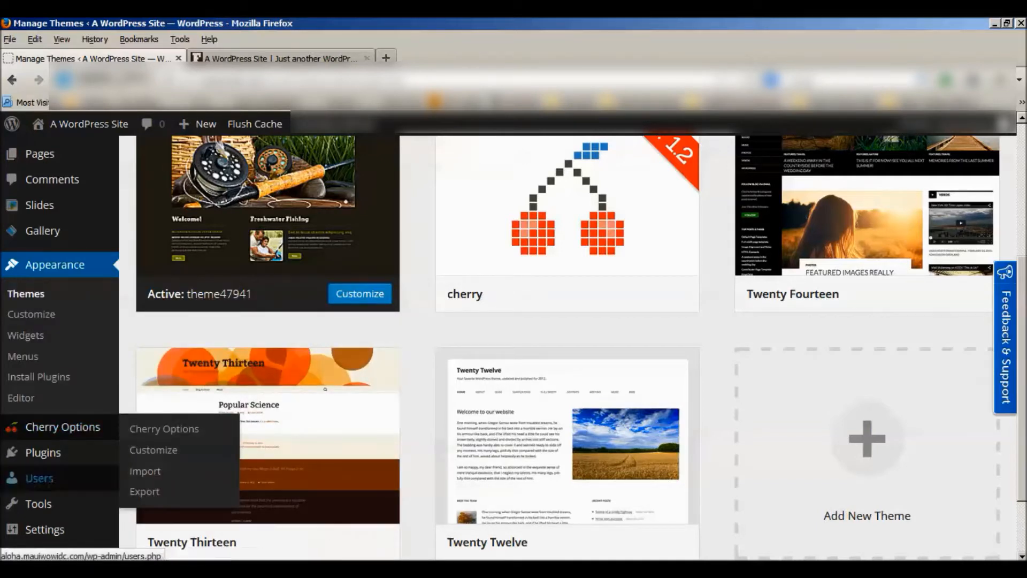
pyautogui.scroll(-2, 712, 321)
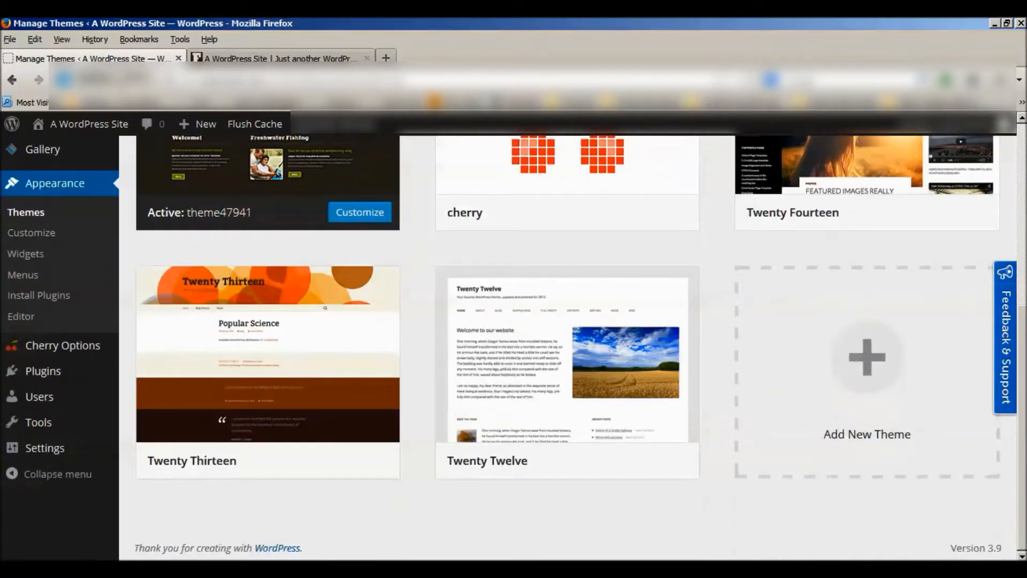
pyautogui.click(160, 347)
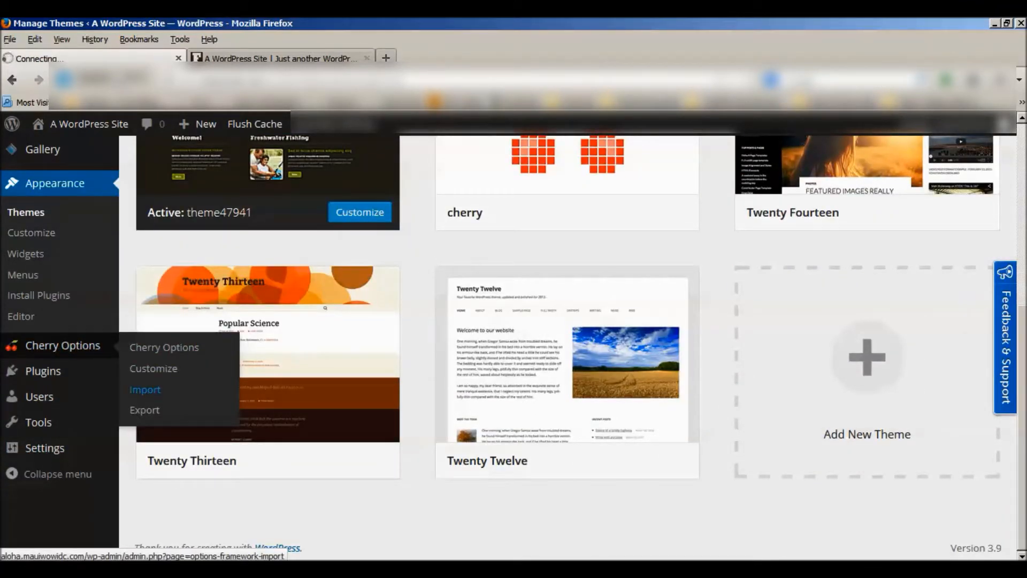
pyautogui.click(145, 390)
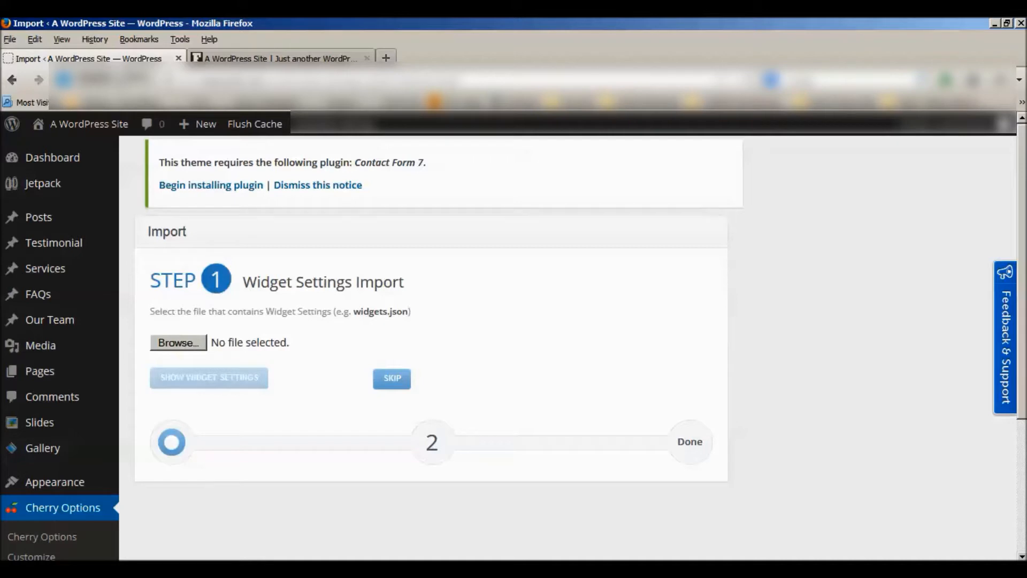
# - Load widgets.json from the sample_data folder as the widget settings file and import all of its listed widget settings
pyautogui.click(179, 342)
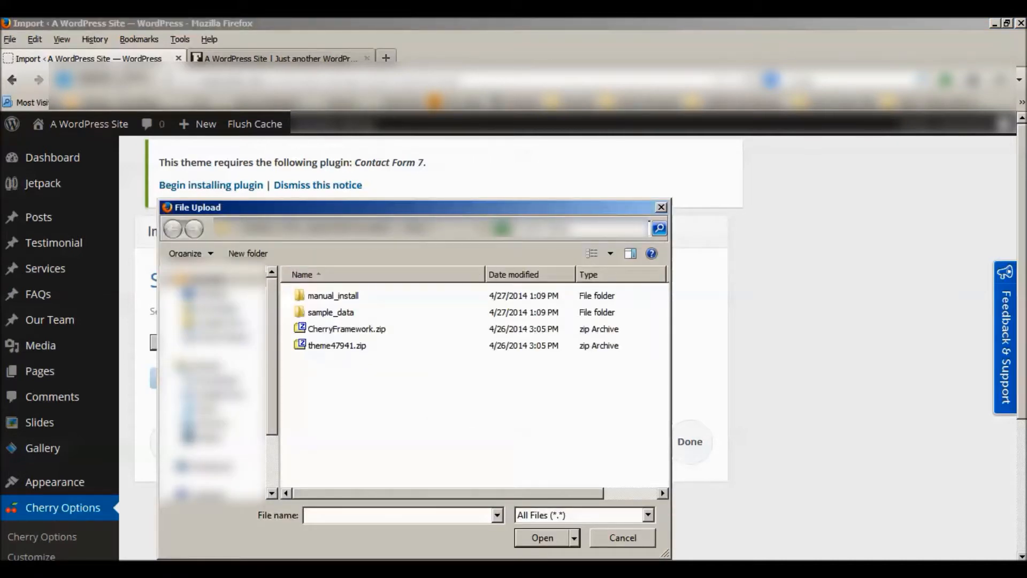
pyautogui.doubleClick(330, 311)
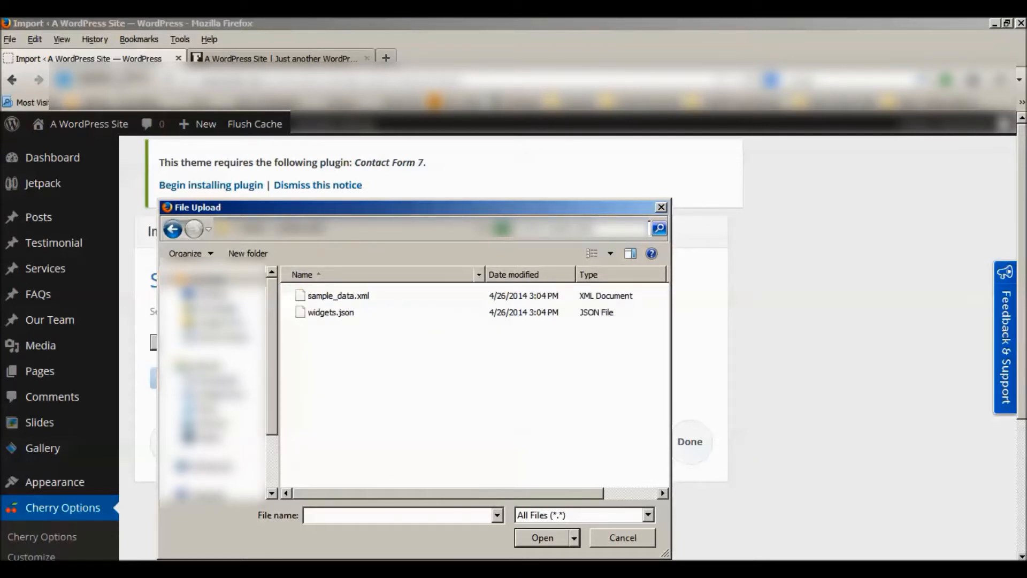
pyautogui.click(338, 296)
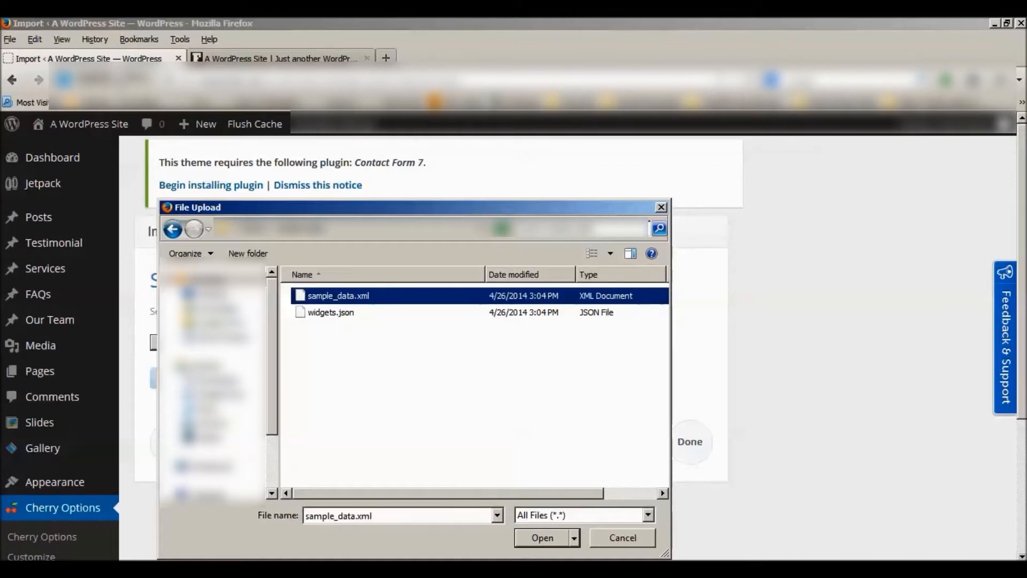
pyautogui.click(331, 313)
pyautogui.click(338, 296)
pyautogui.click(331, 312)
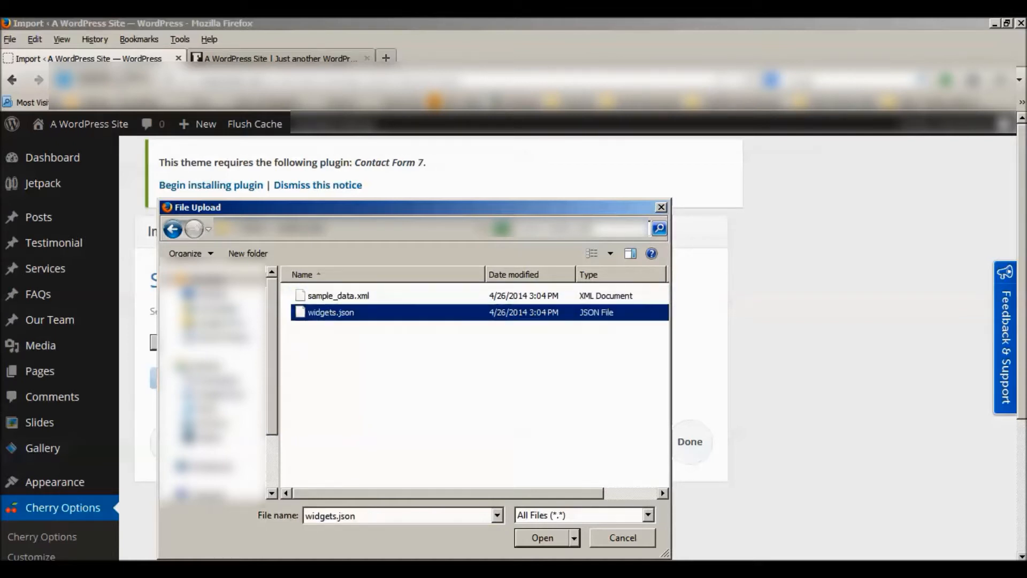
pyautogui.press('Return')
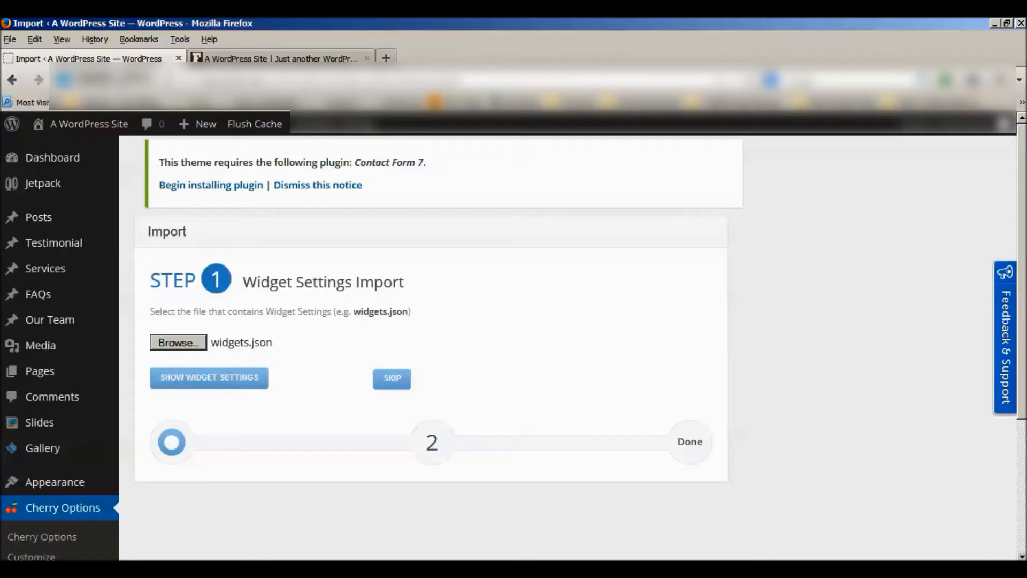
pyautogui.click(868, 569)
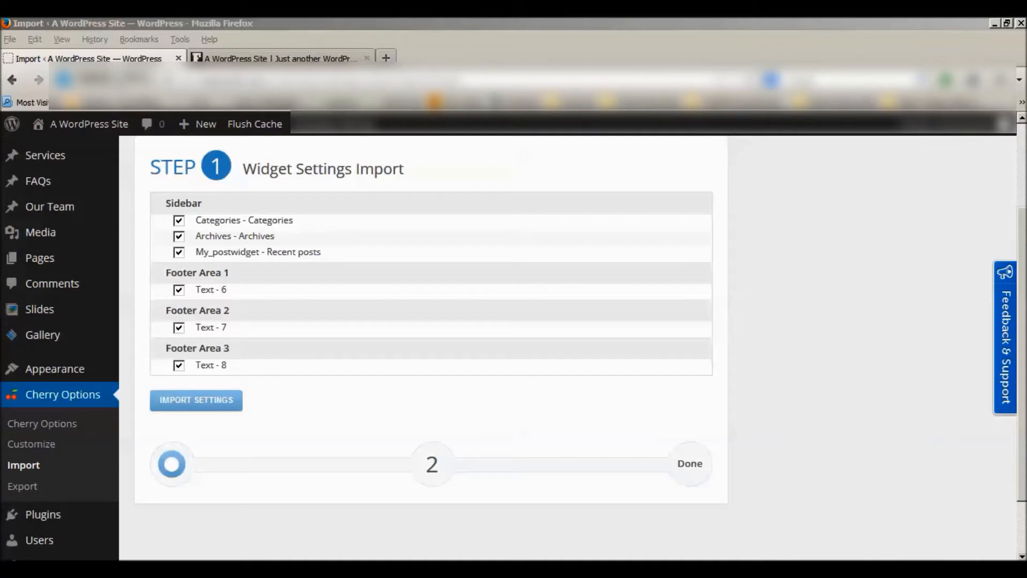
pyautogui.click(196, 400)
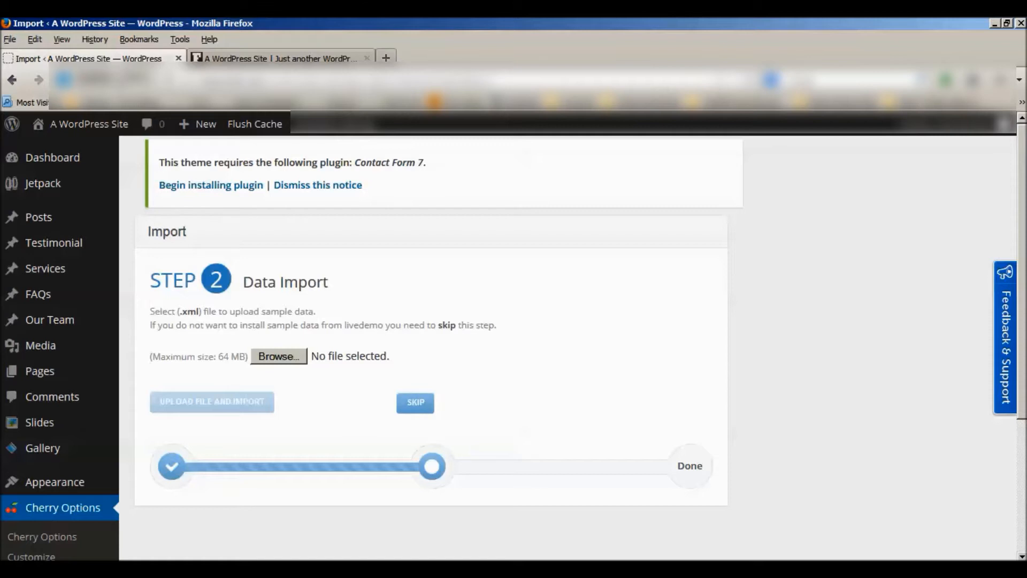
# - Upload sample_data.xml for the data import, assign the admin author's content to the existing site user and import the data
pyautogui.click(278, 356)
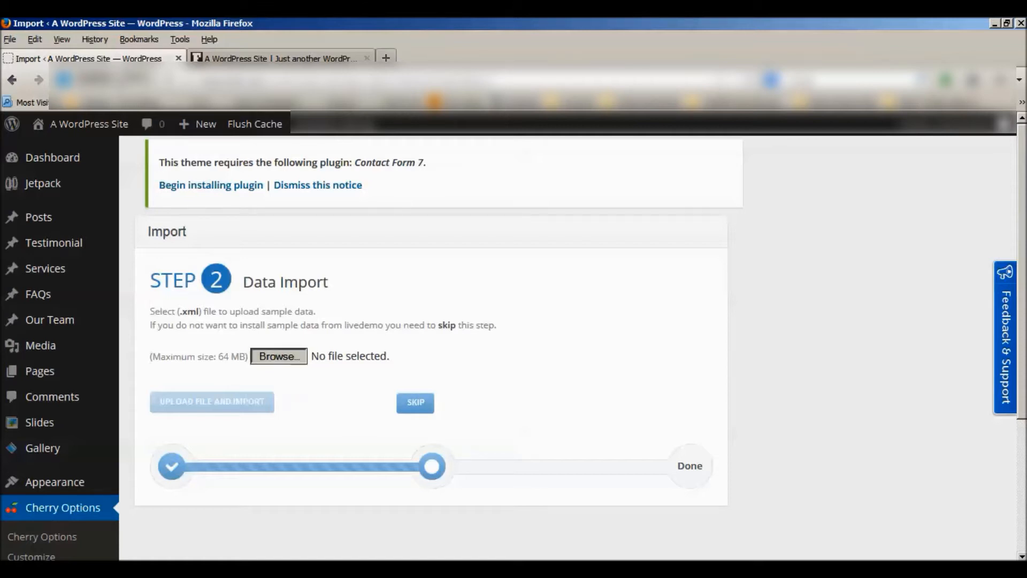
pyautogui.click(338, 296)
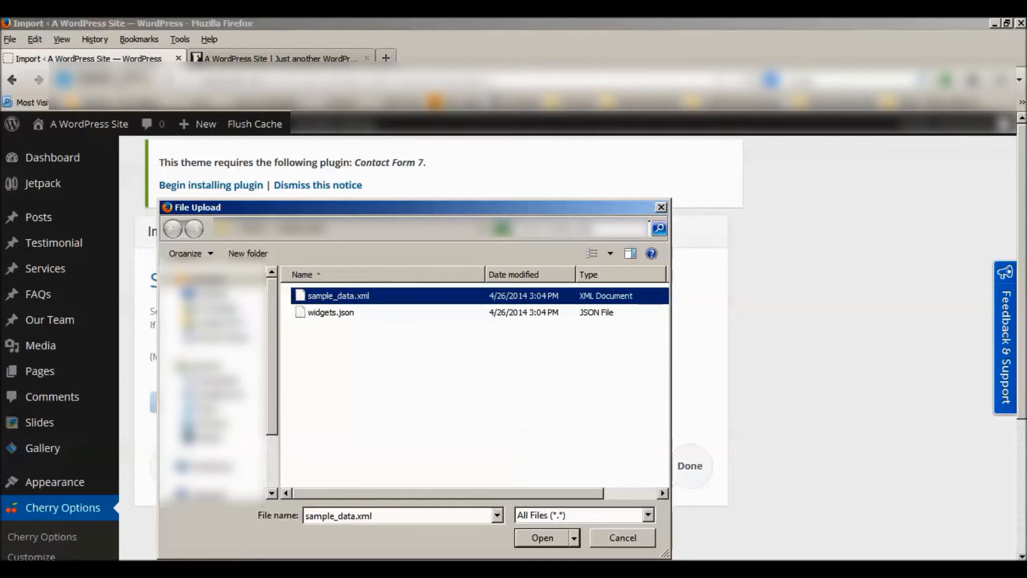
pyautogui.click(542, 537)
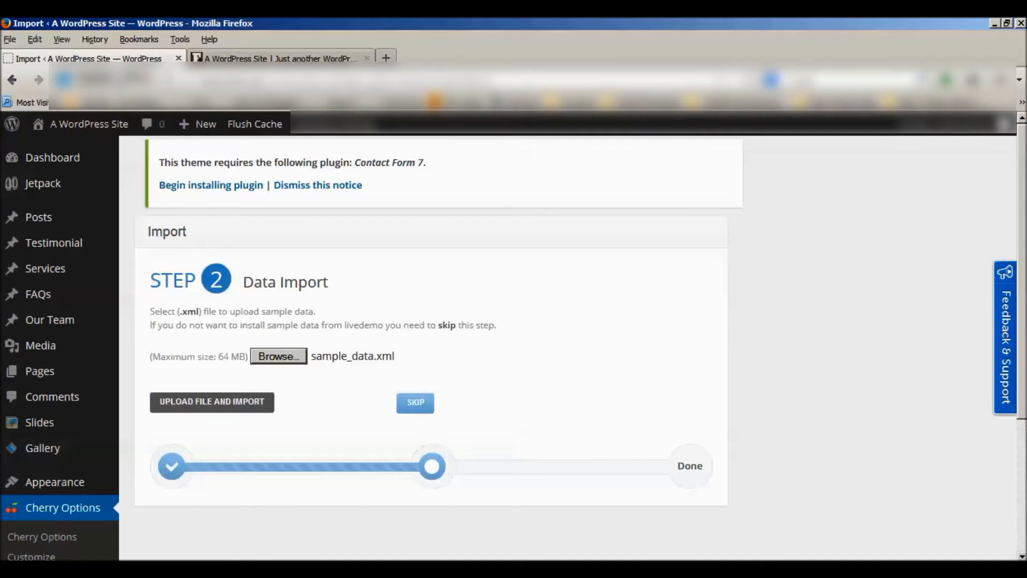
pyautogui.click(212, 401)
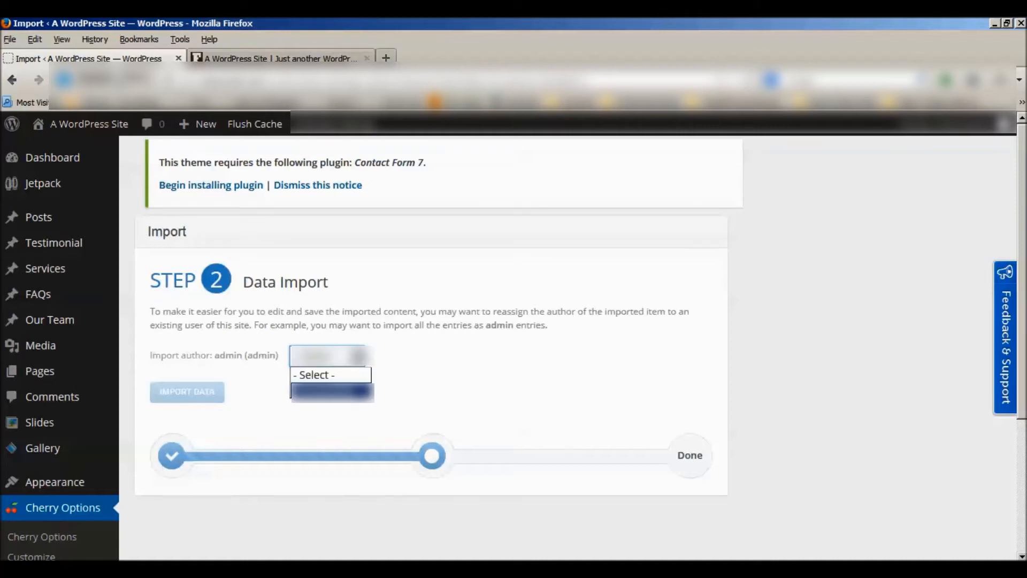
pyautogui.click(332, 391)
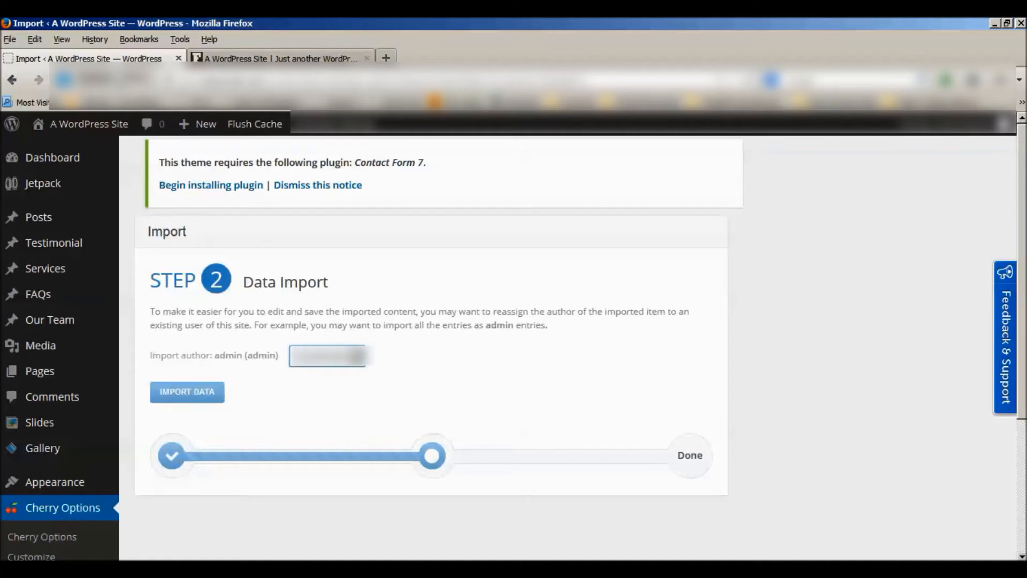
pyautogui.click(187, 391)
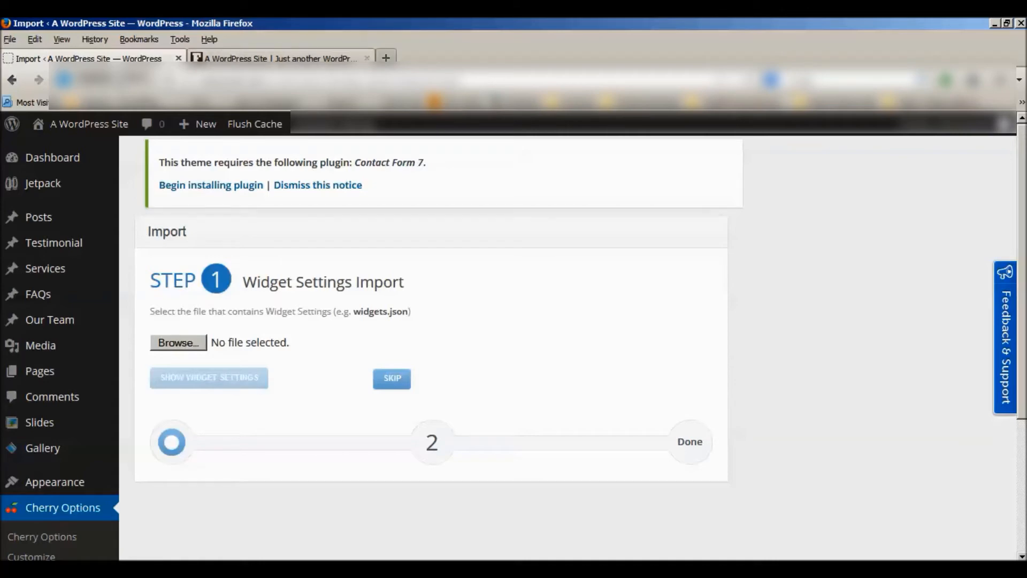
# - Switch to the public site and examine its front page with the imported sample content, from the navigation menu to the footer
pyautogui.click(281, 58)
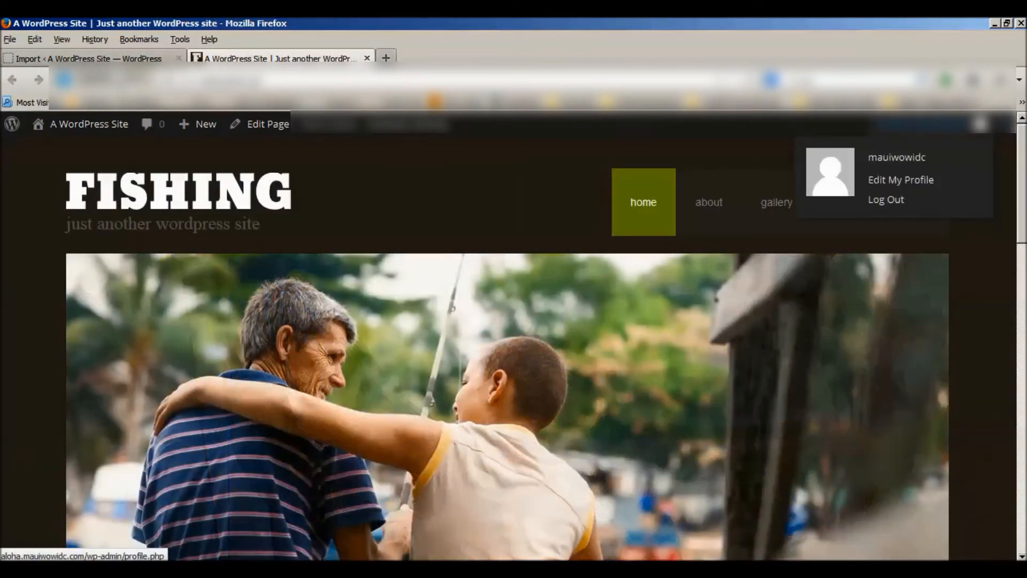
pyautogui.scroll(-3, 513, 342)
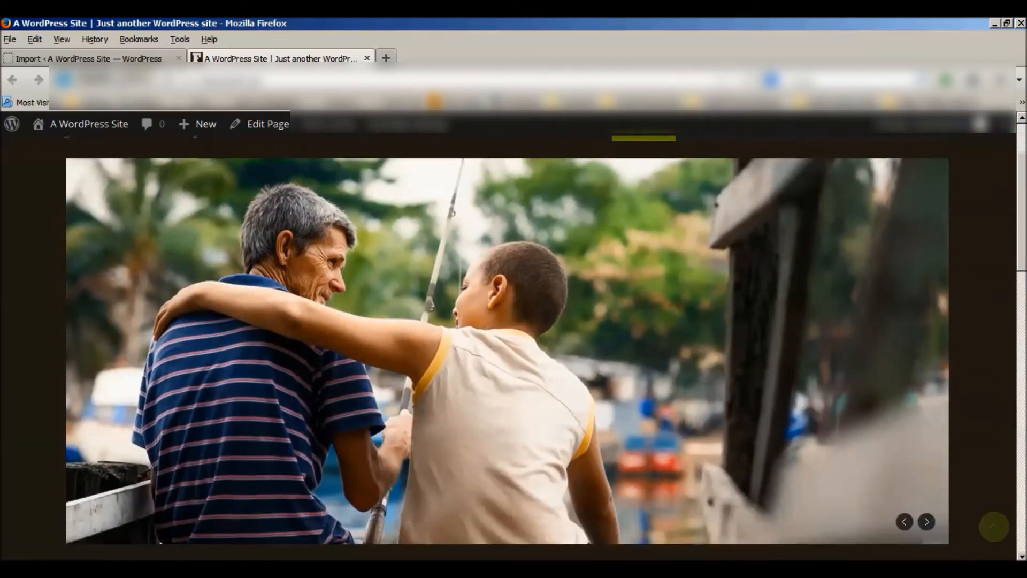
pyautogui.scroll(-10, 514, 342)
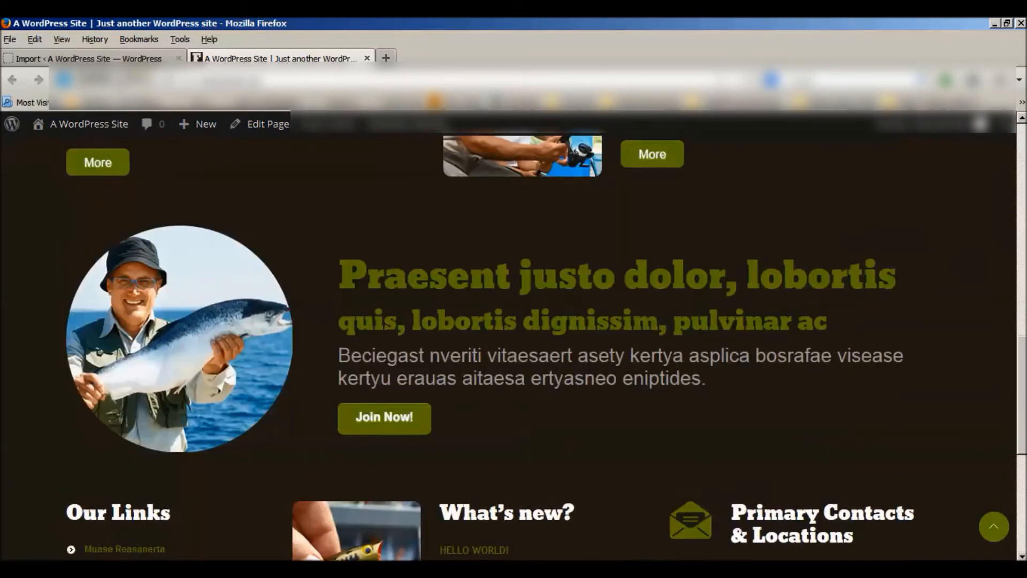
pyautogui.scroll(-3, 514, 342)
pyautogui.scroll(3, 514, 335)
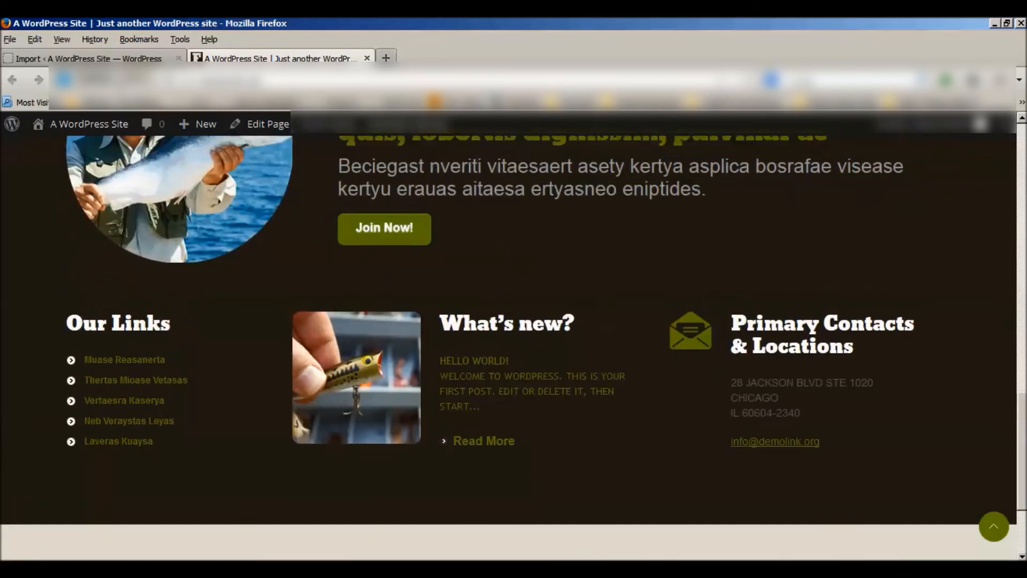
pyautogui.scroll(8, 514, 346)
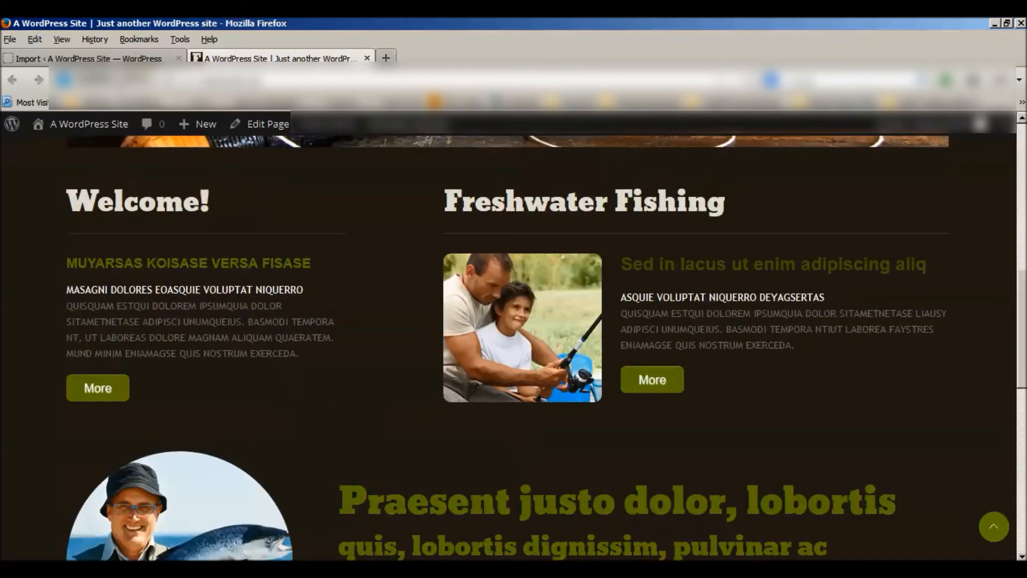
pyautogui.scroll(4, 513, 347)
pyautogui.scroll(2, 514, 347)
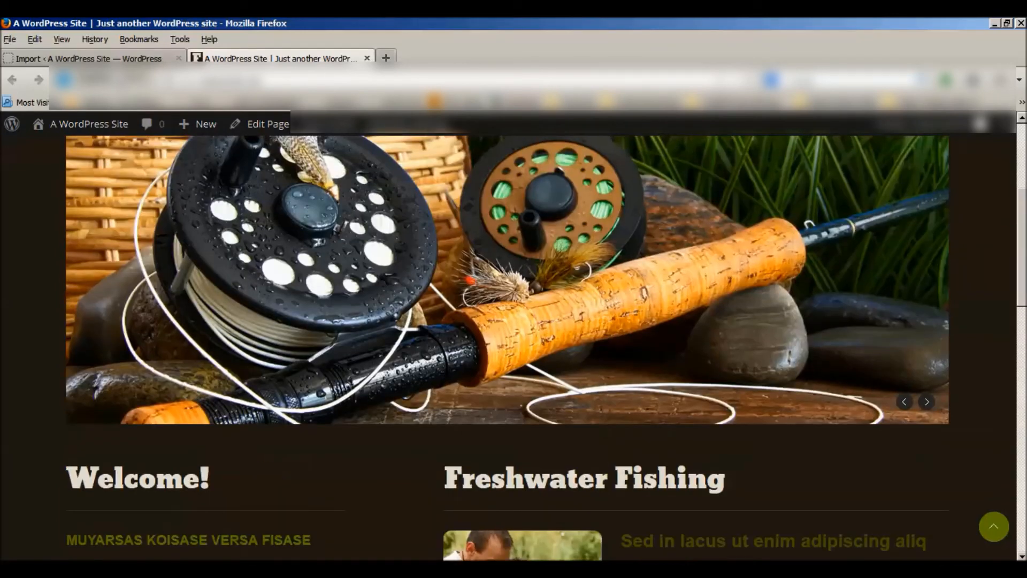
pyautogui.scroll(1, 513, 347)
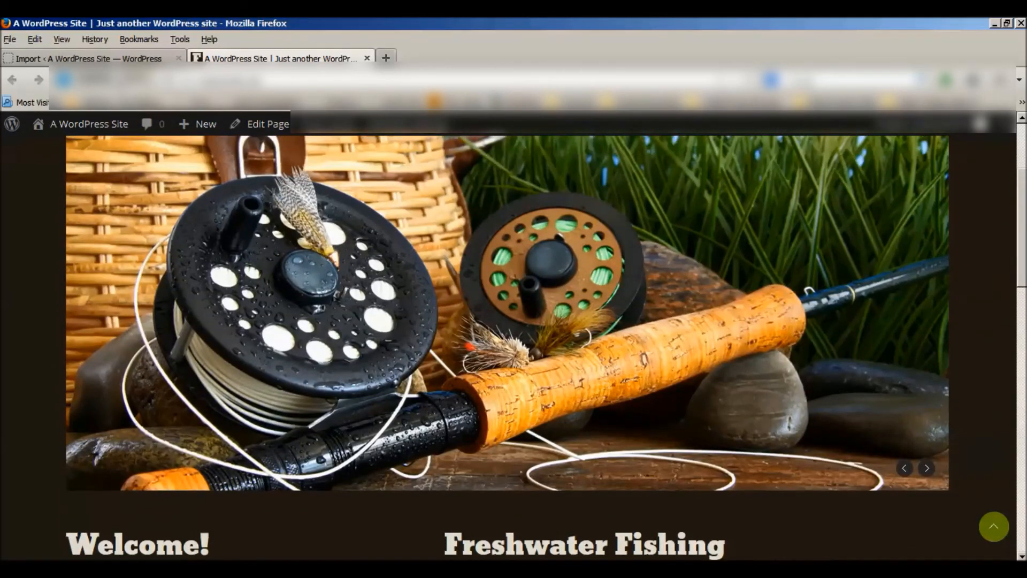
pyautogui.scroll(2, 513, 347)
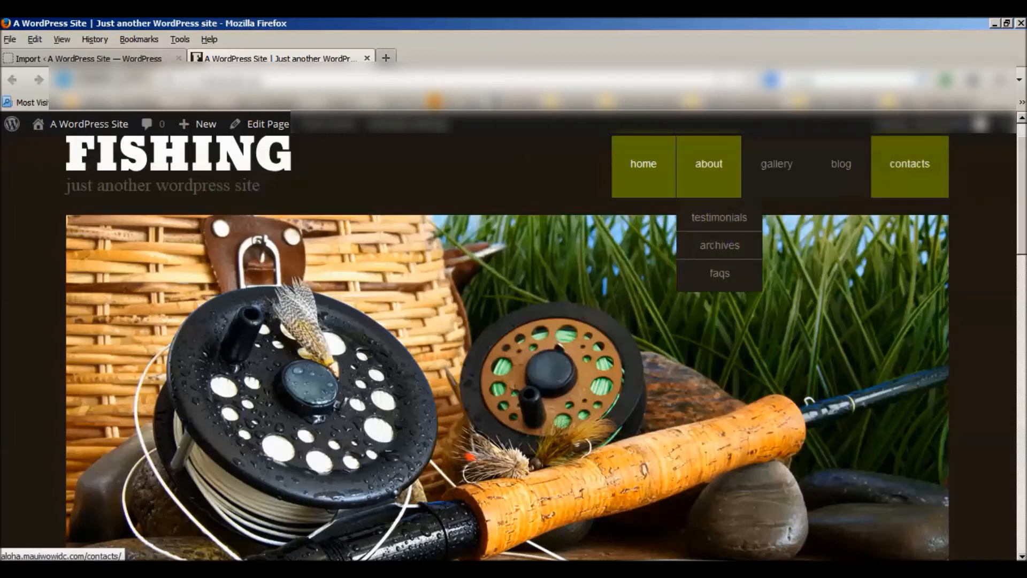
pyautogui.scroll(-2, 514, 347)
pyautogui.scroll(-5, 513, 346)
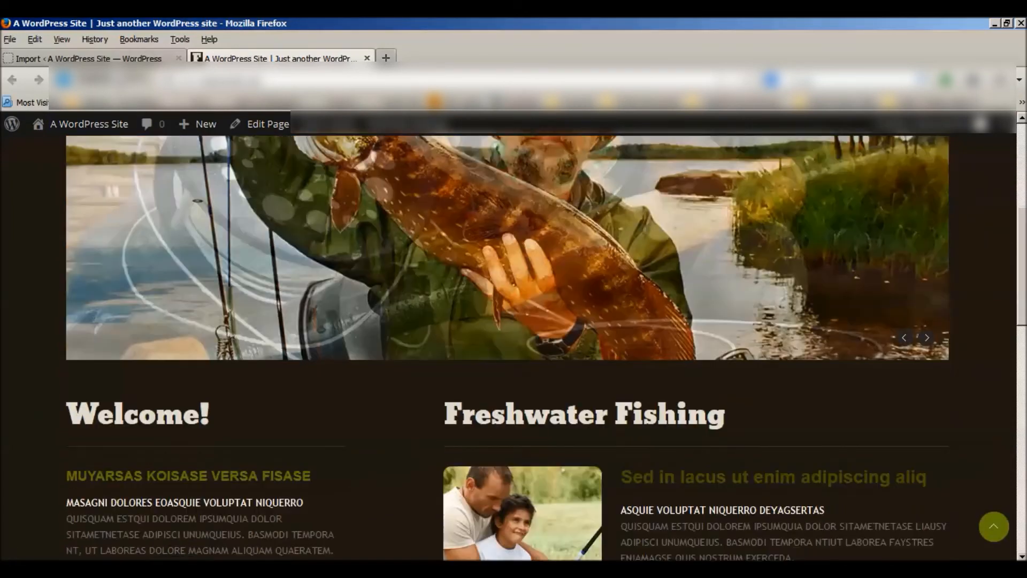
pyautogui.scroll(-3, 514, 347)
pyautogui.scroll(-4, 514, 347)
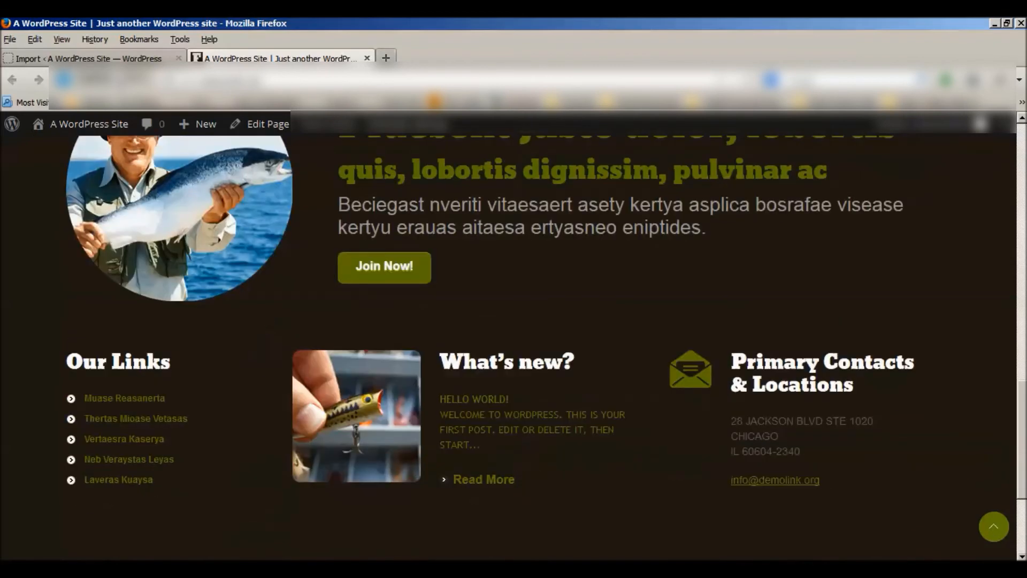
pyautogui.scroll(12, 514, 347)
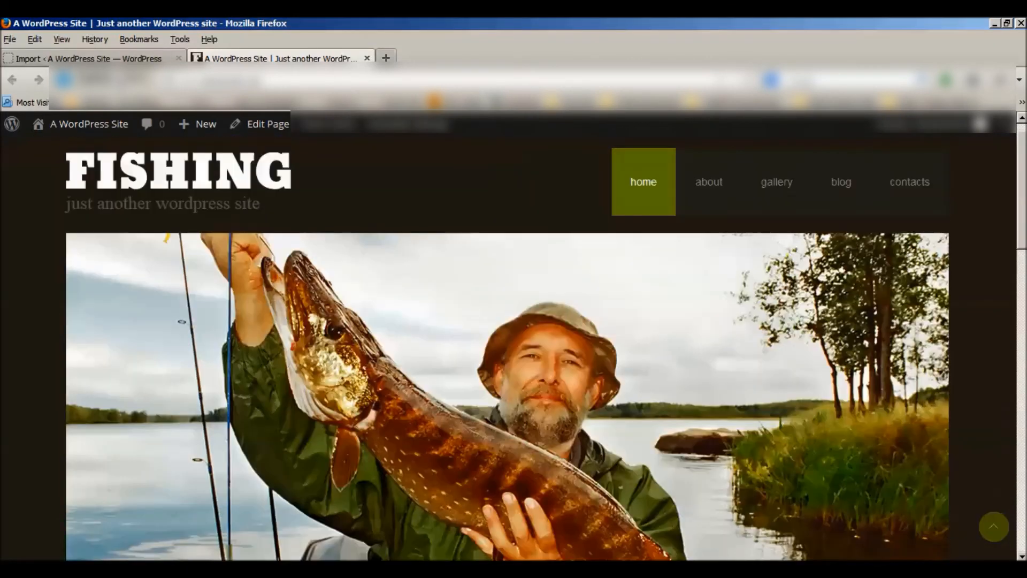